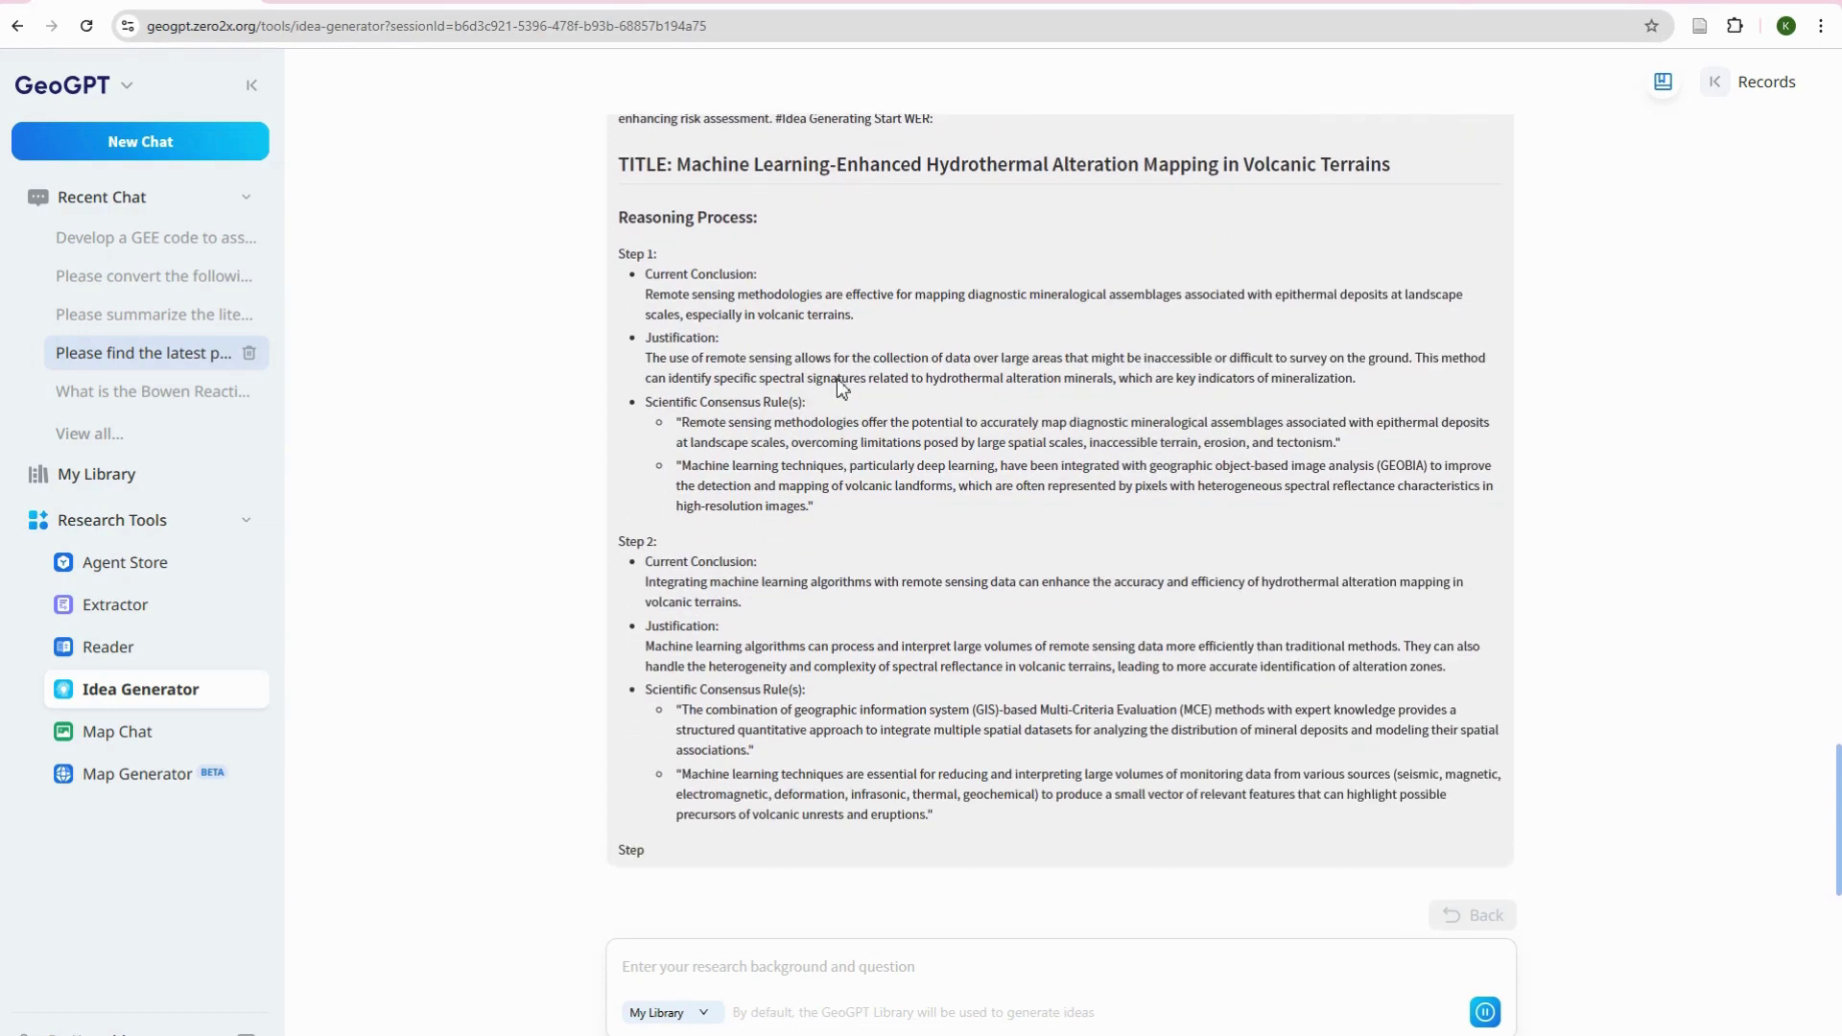
# - Follow the streaming report until the CNN–Gaussian process hypothesis and 8.0 total score appear
pyautogui.scroll(5, 805, 368)
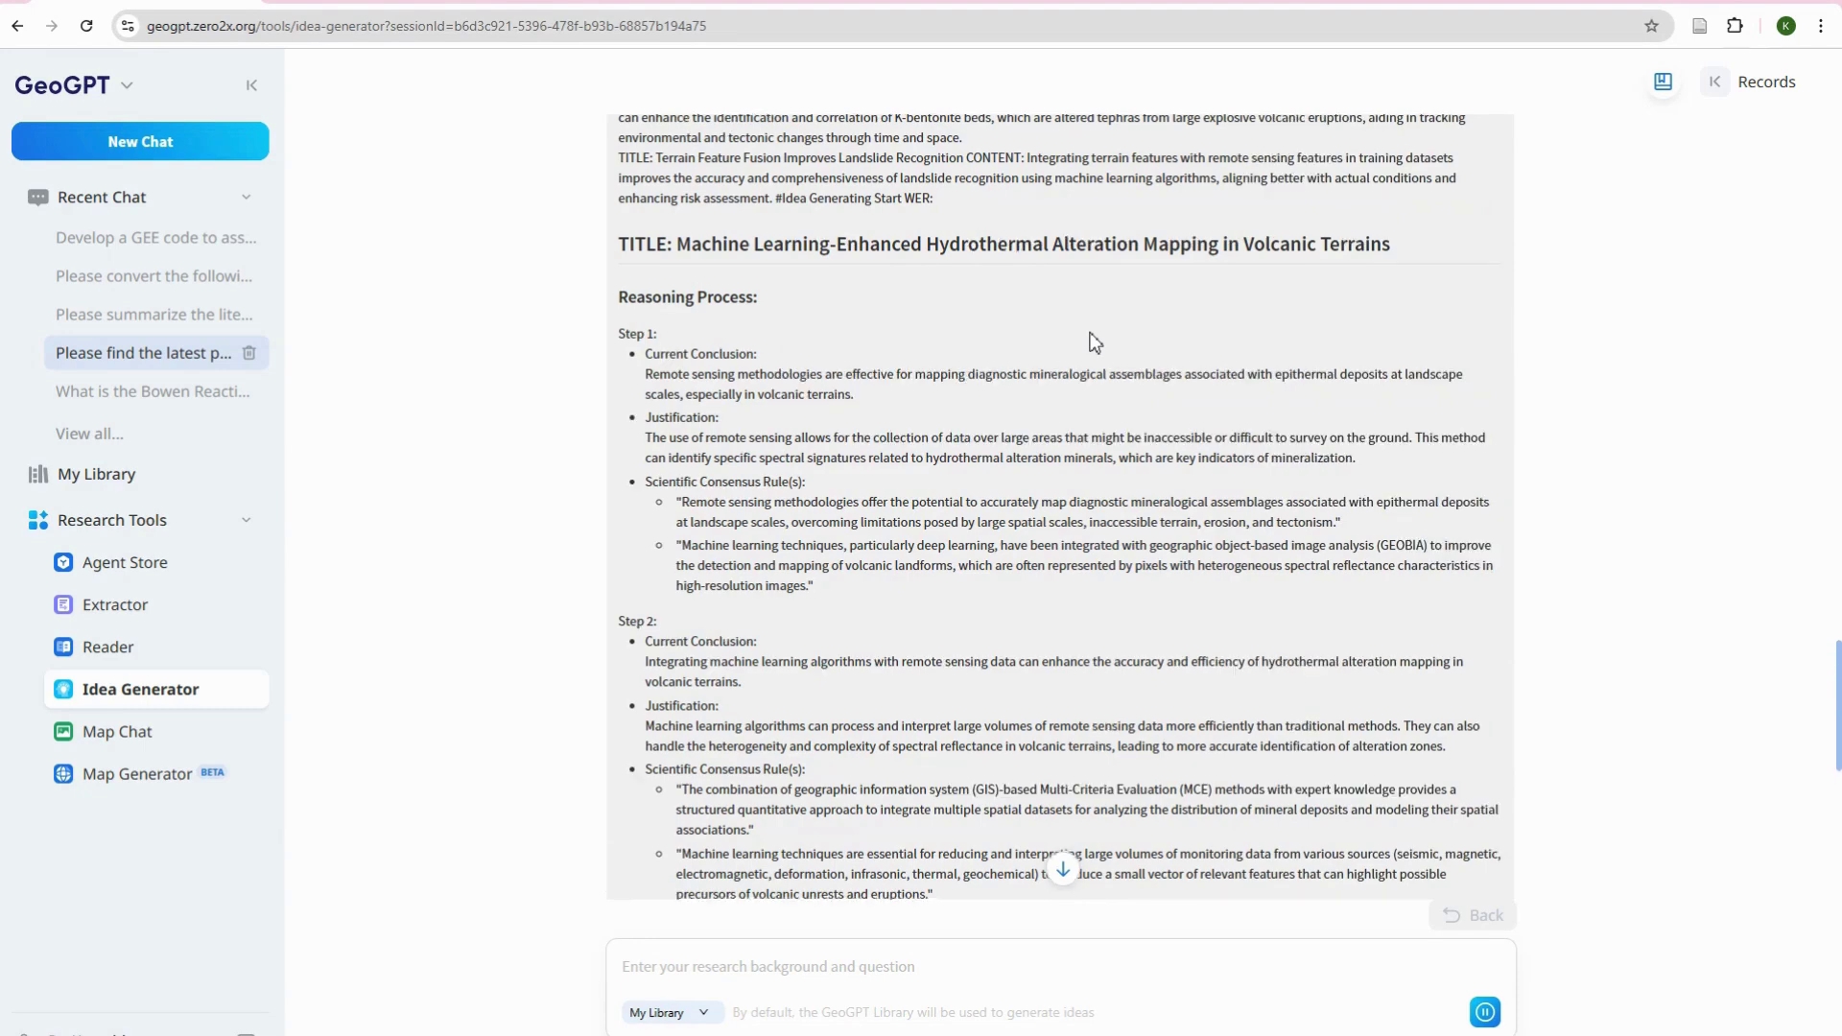
pyautogui.scroll(-5, 1094, 343)
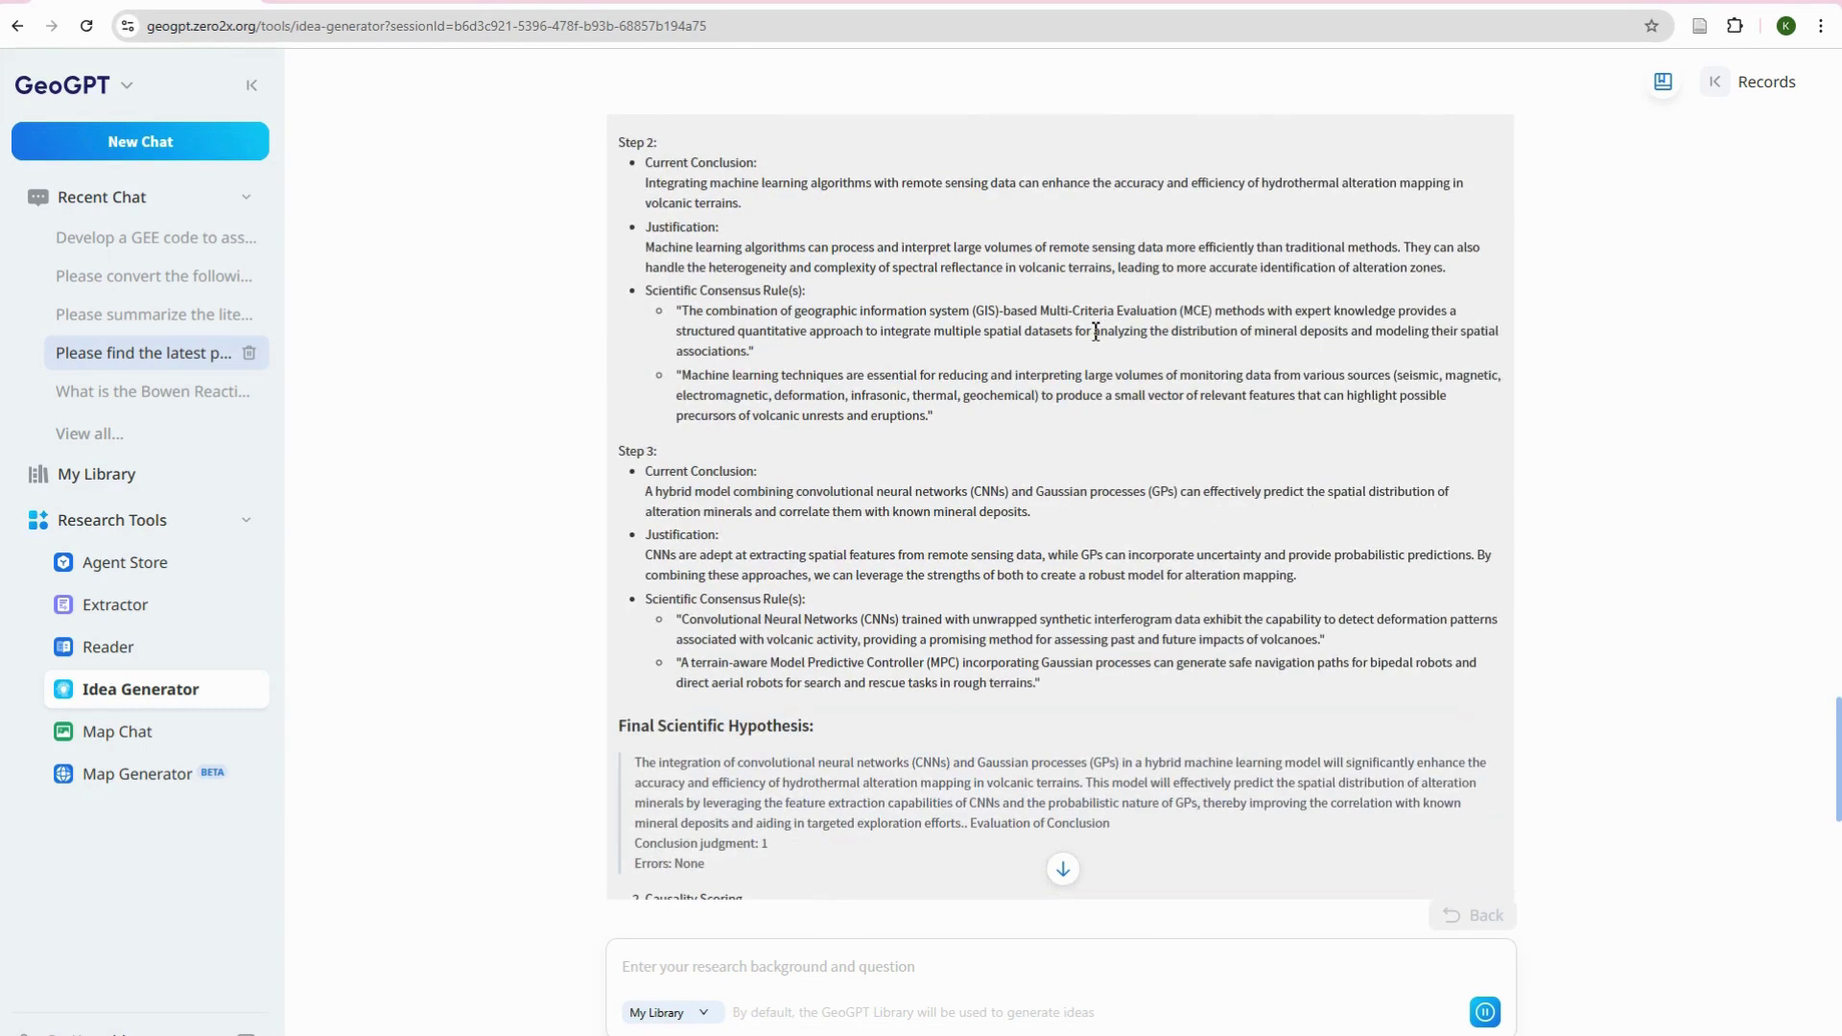
pyautogui.scroll(-5, 1096, 331)
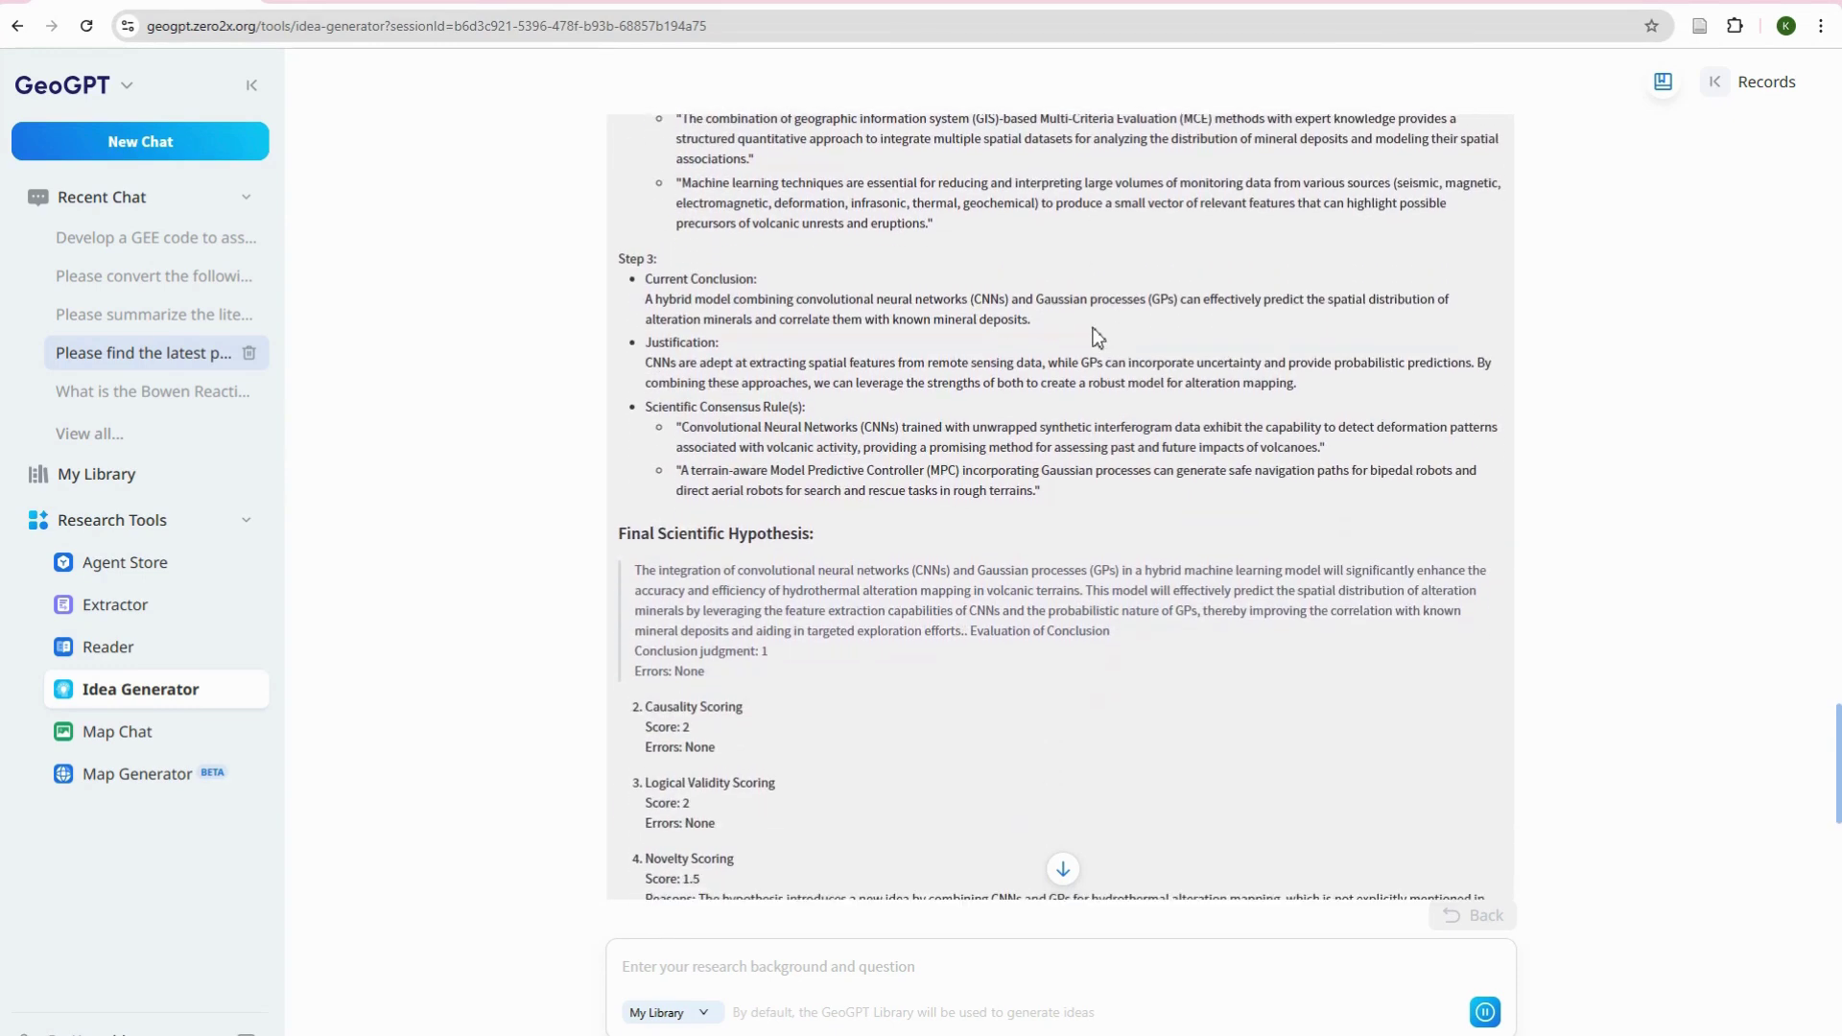
pyautogui.scroll(-1, 1007, 321)
pyautogui.scroll(2, 937, 297)
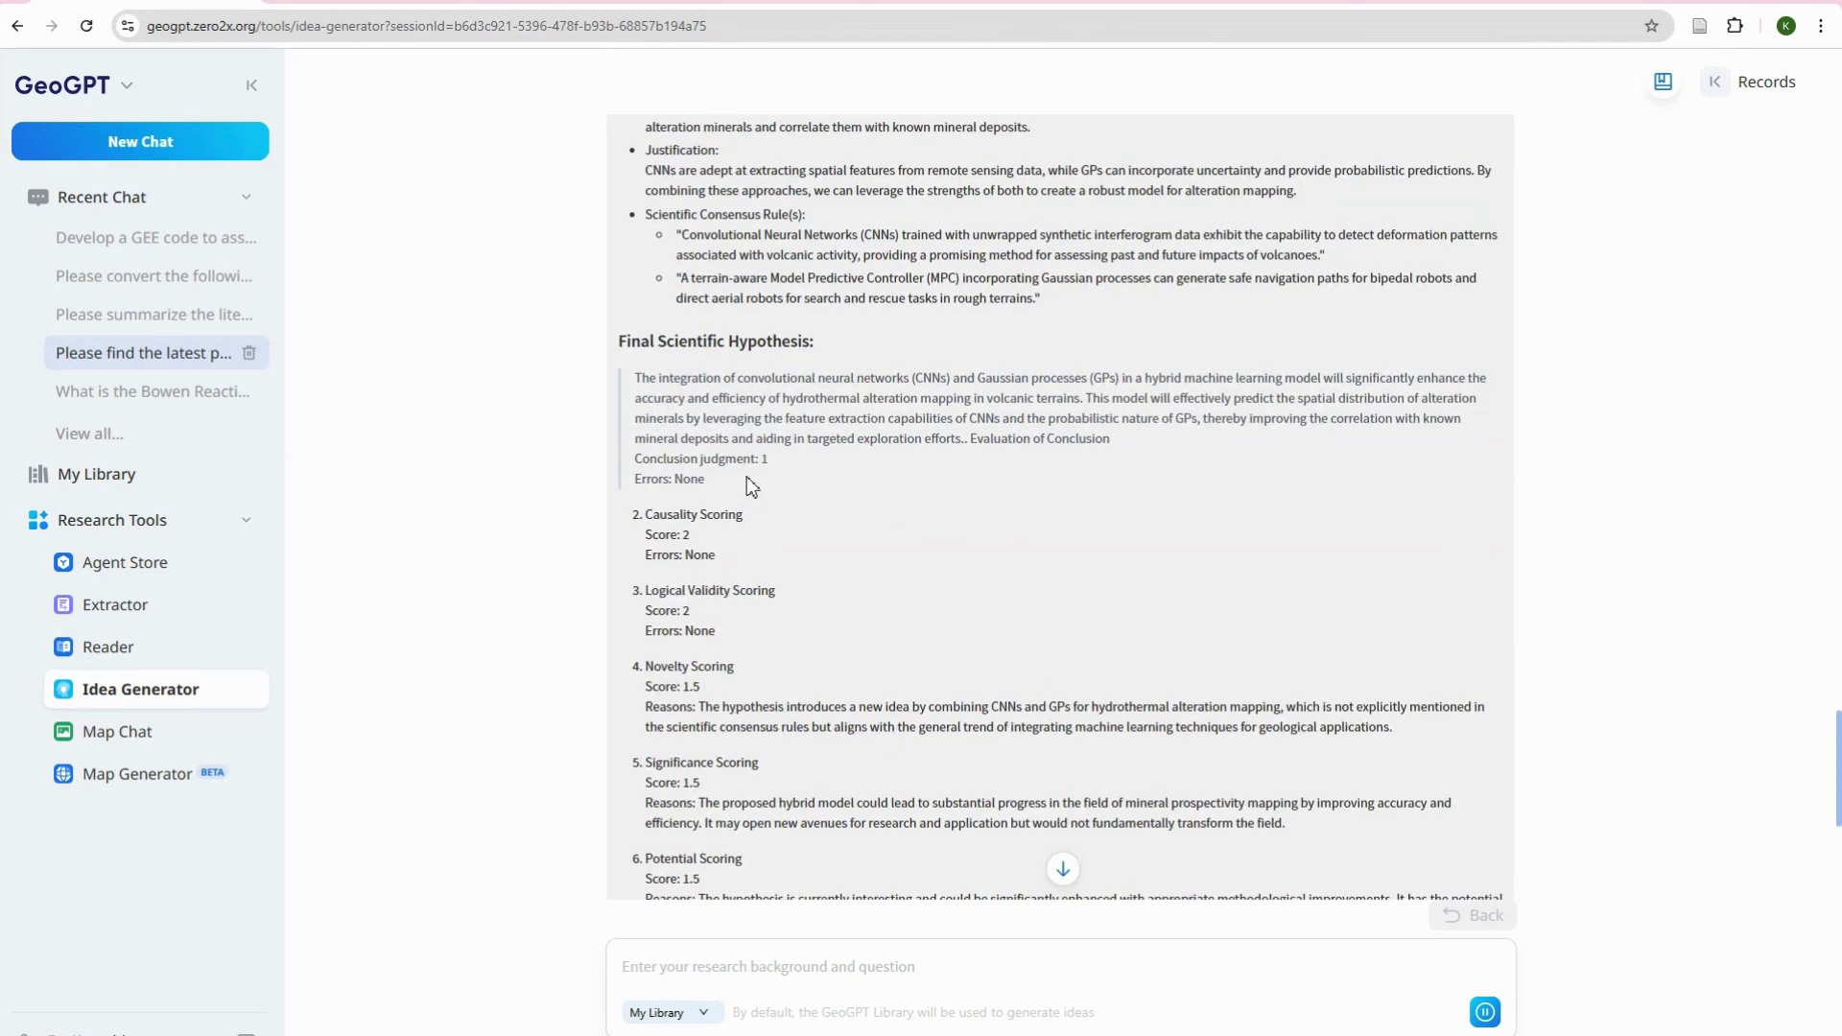
pyautogui.scroll(-5, 697, 555)
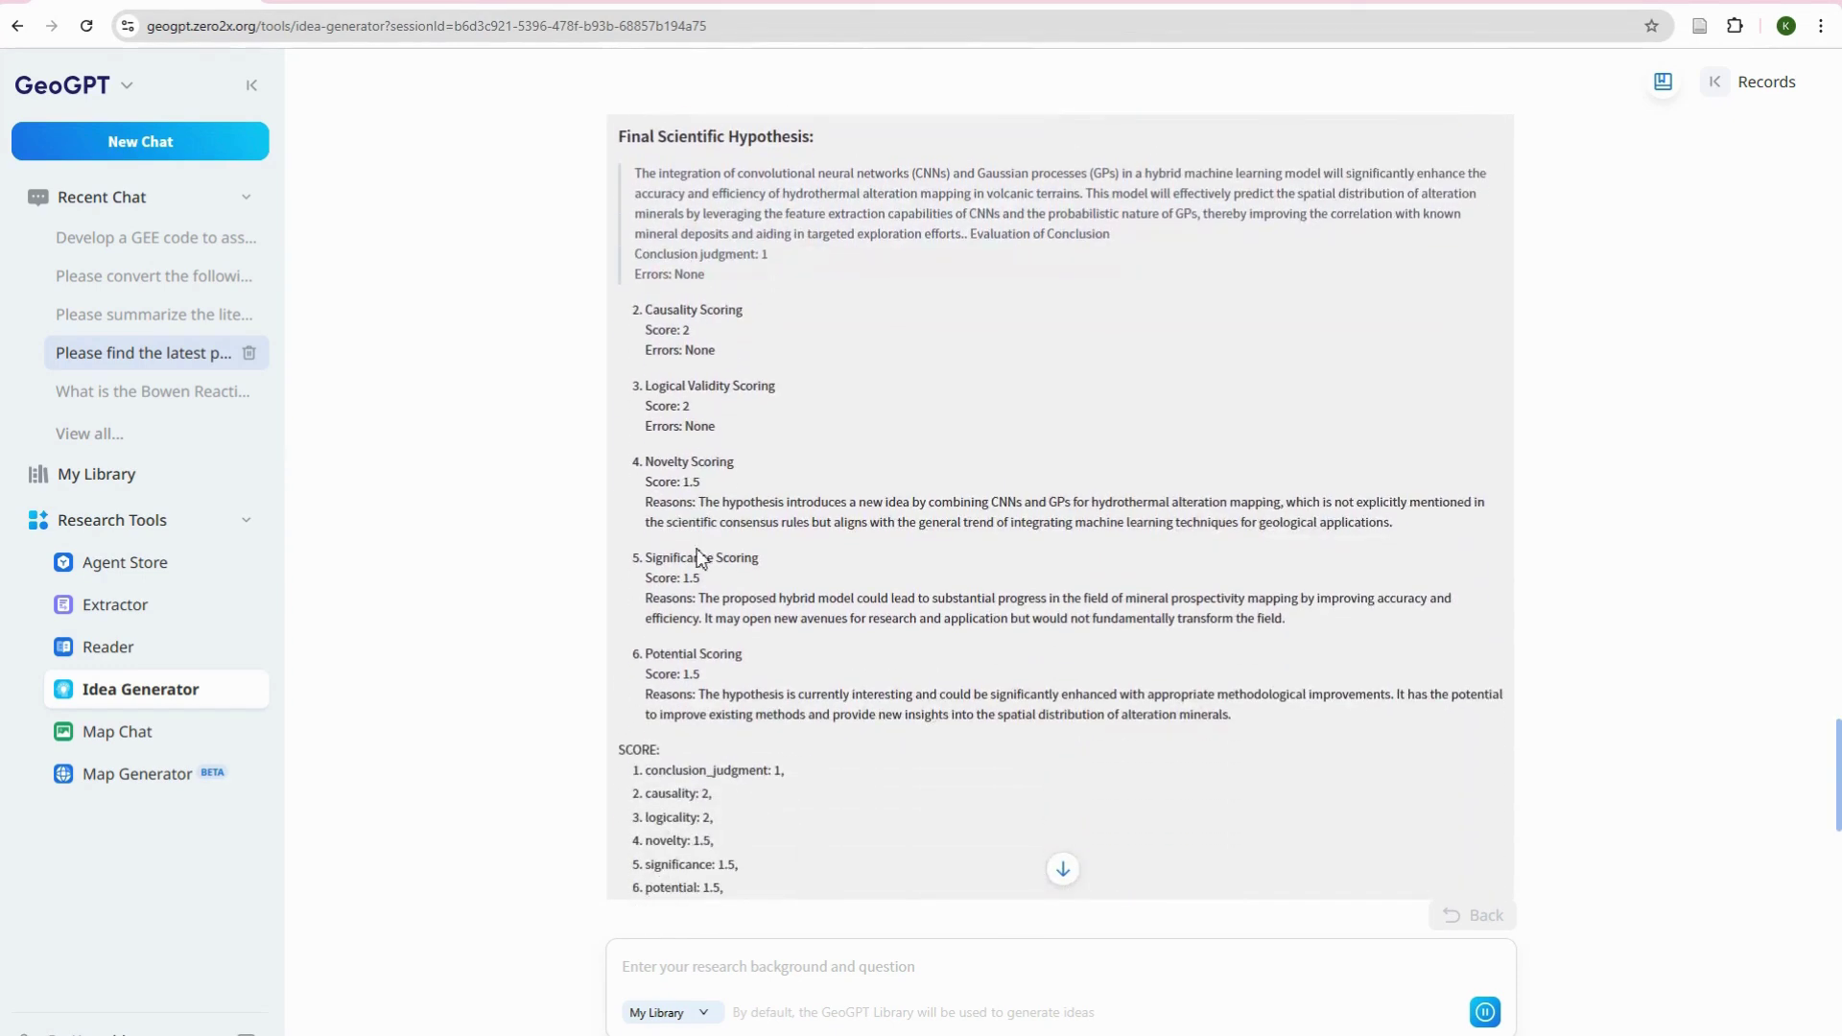
pyautogui.scroll(-6, 796, 554)
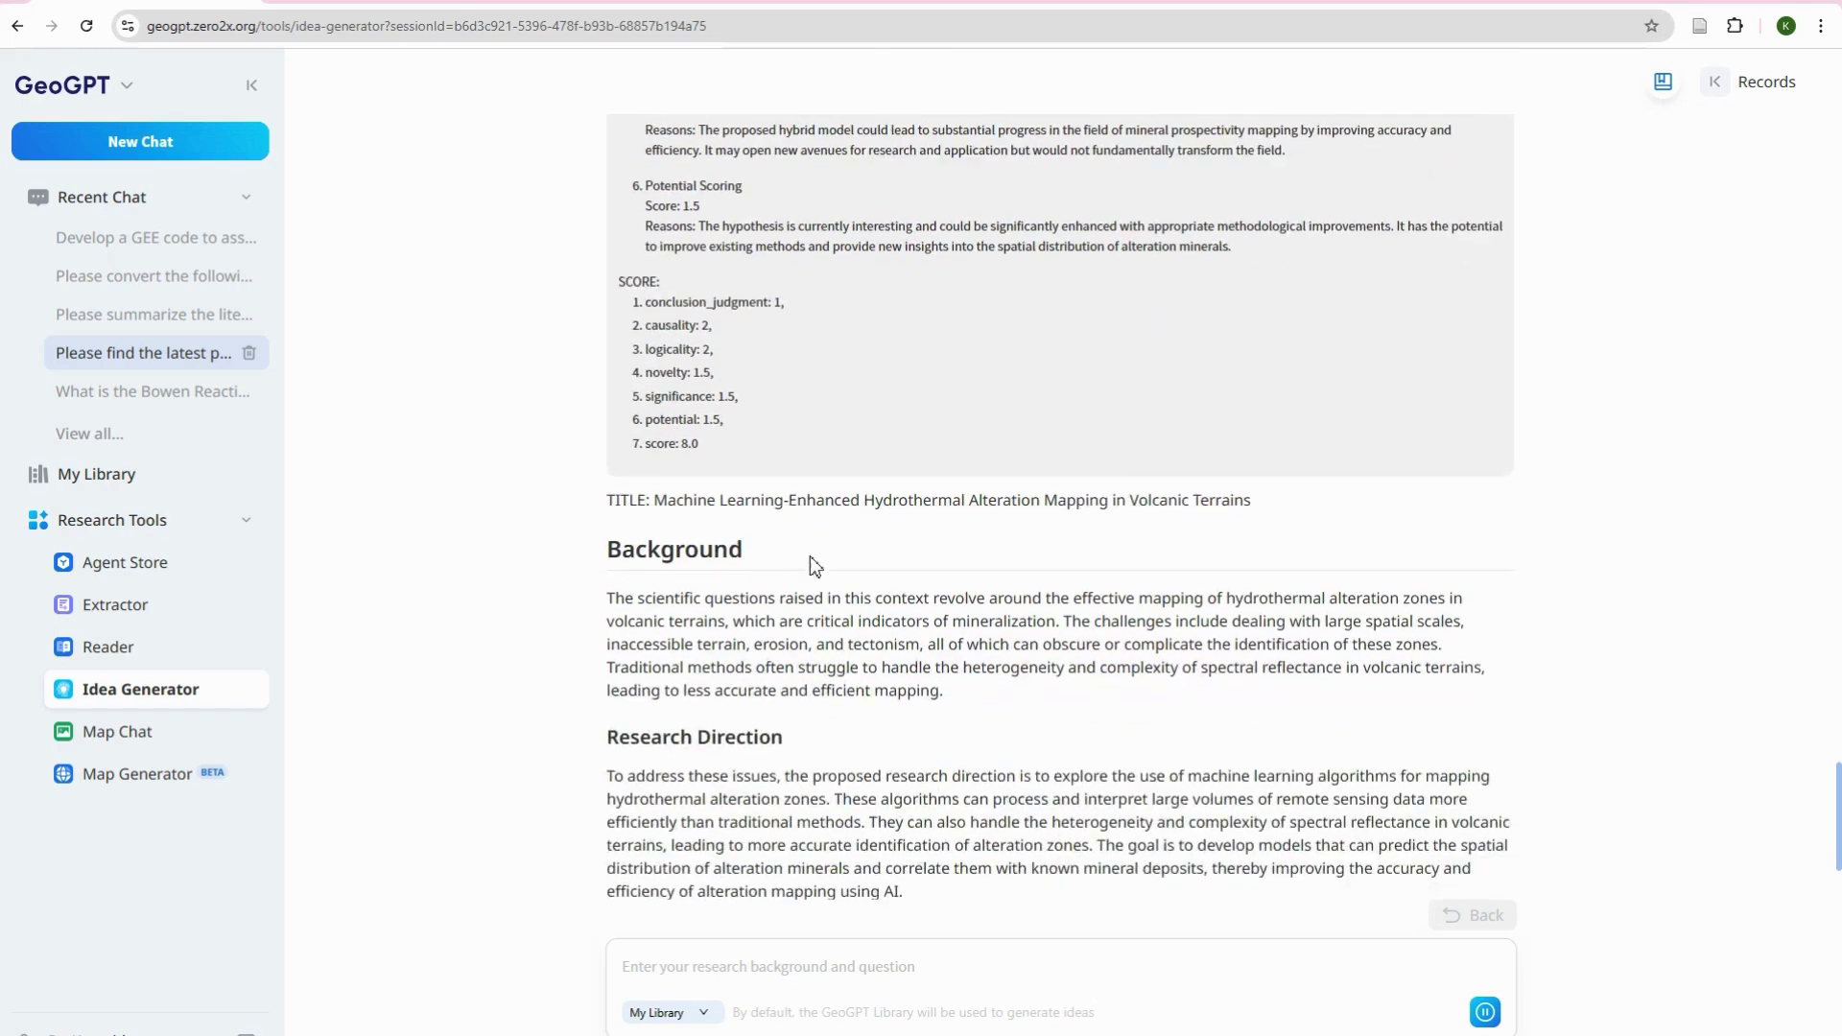
pyautogui.scroll(-1, 806, 473)
pyautogui.scroll(2, 757, 432)
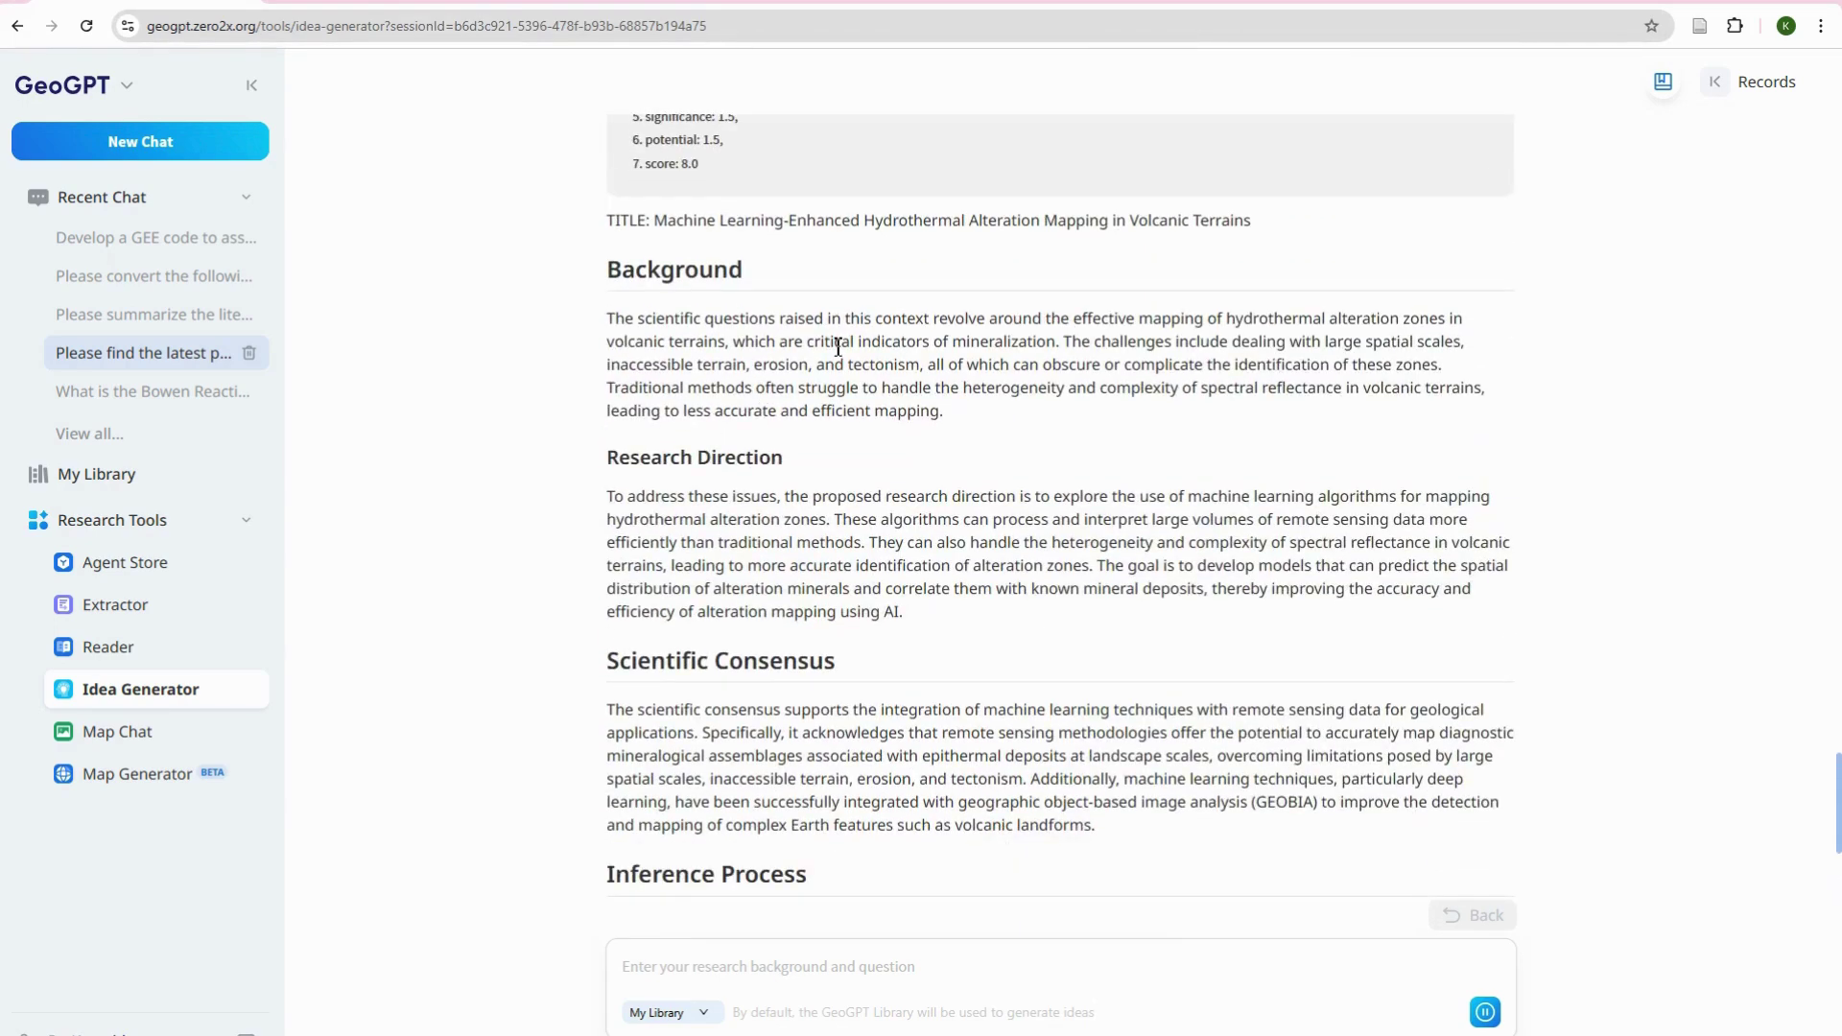
pyautogui.scroll(-2, 822, 537)
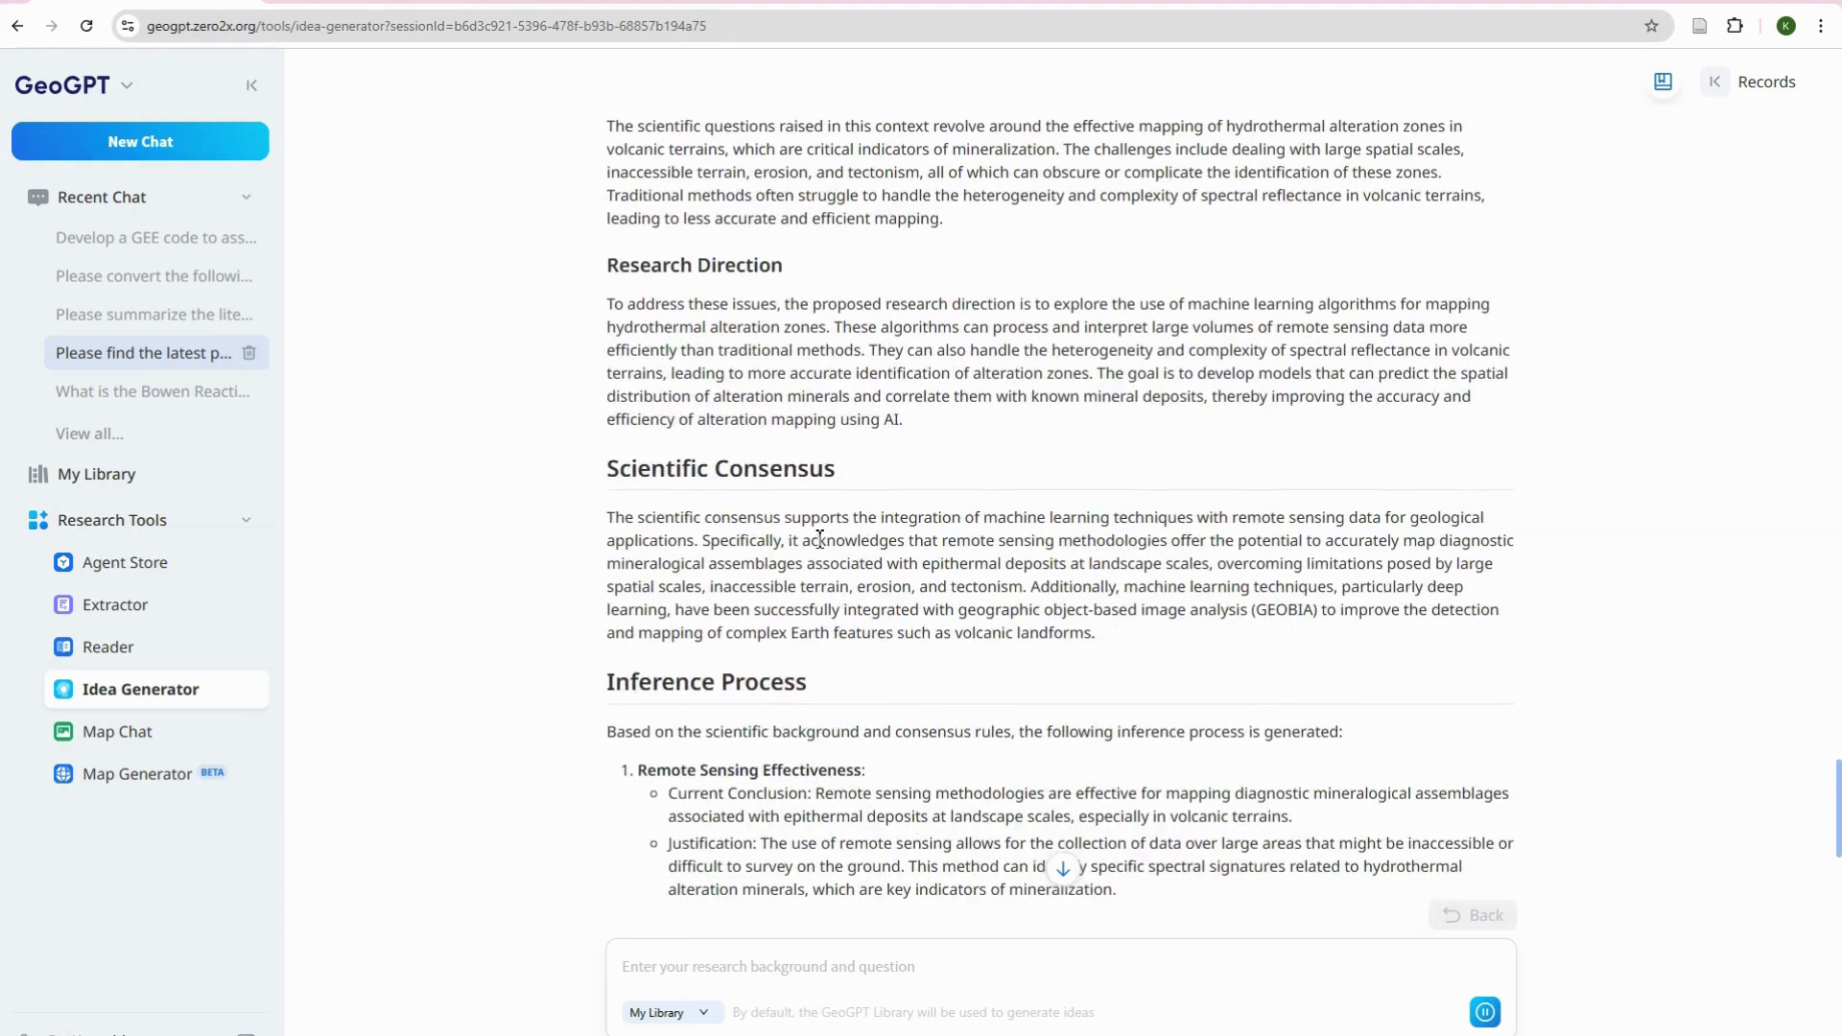
pyautogui.scroll(-2, 821, 504)
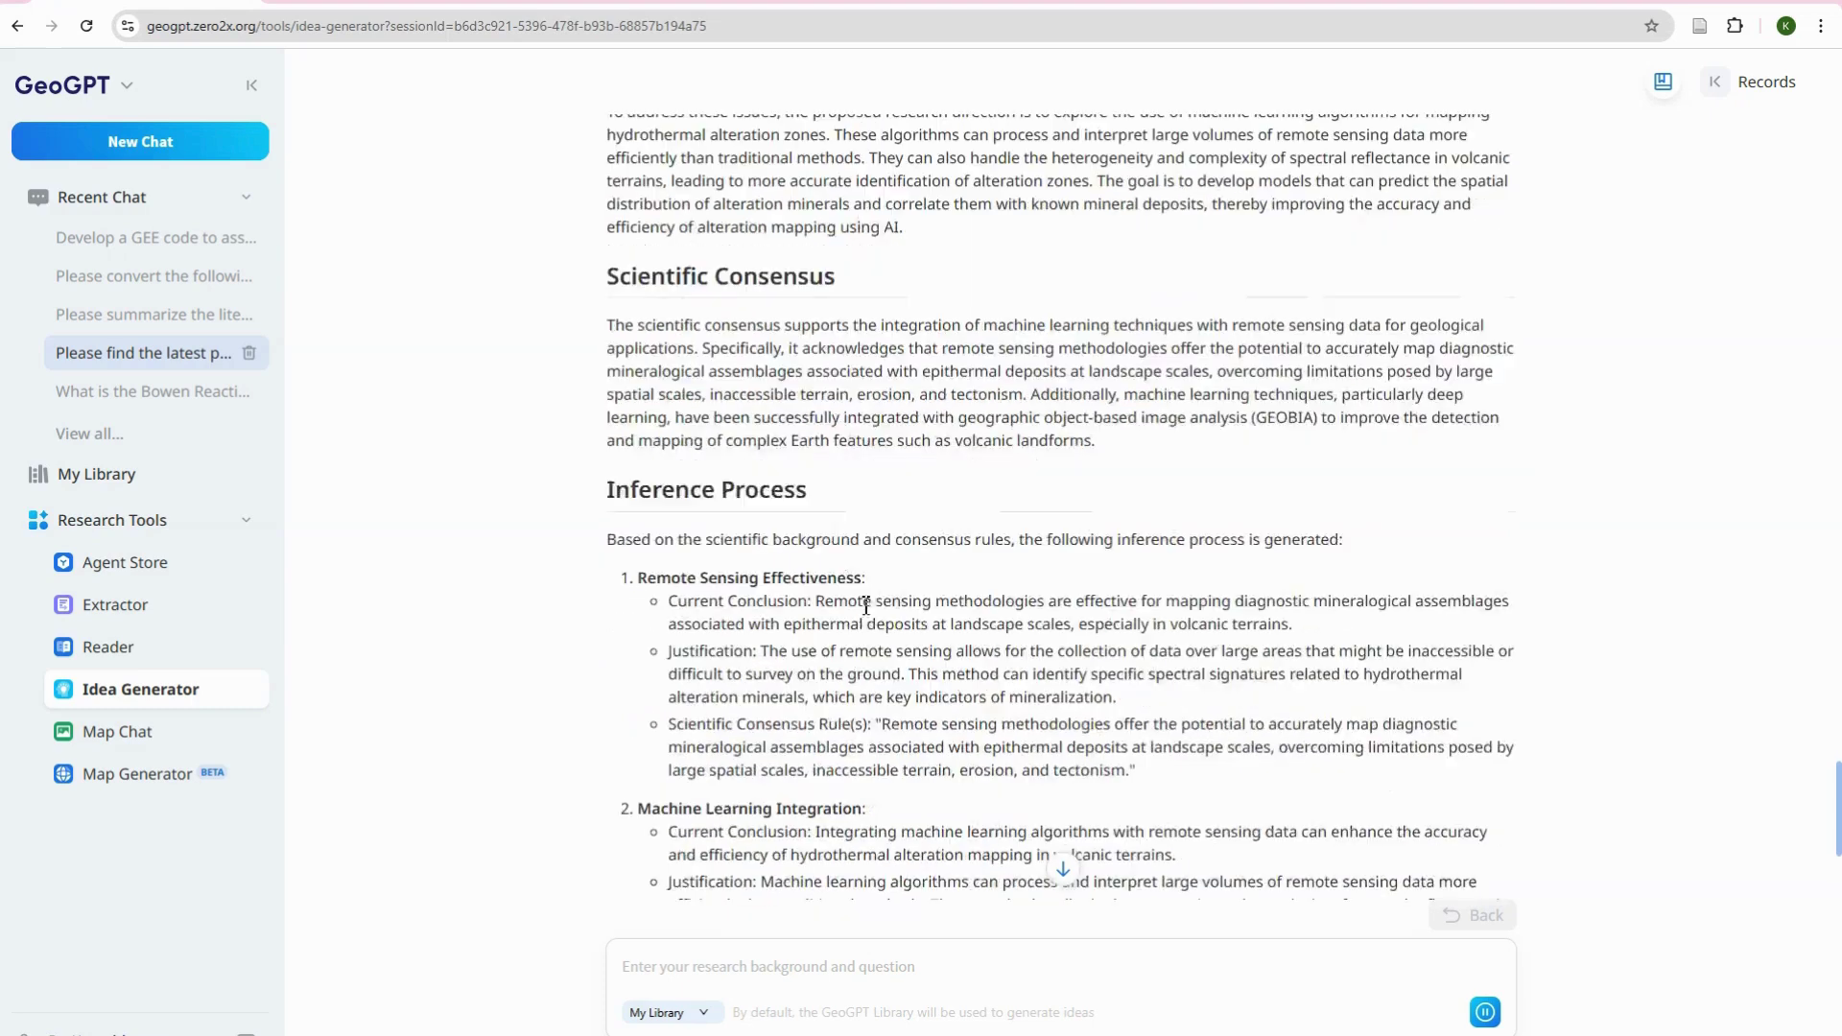
pyautogui.scroll(-2, 806, 461)
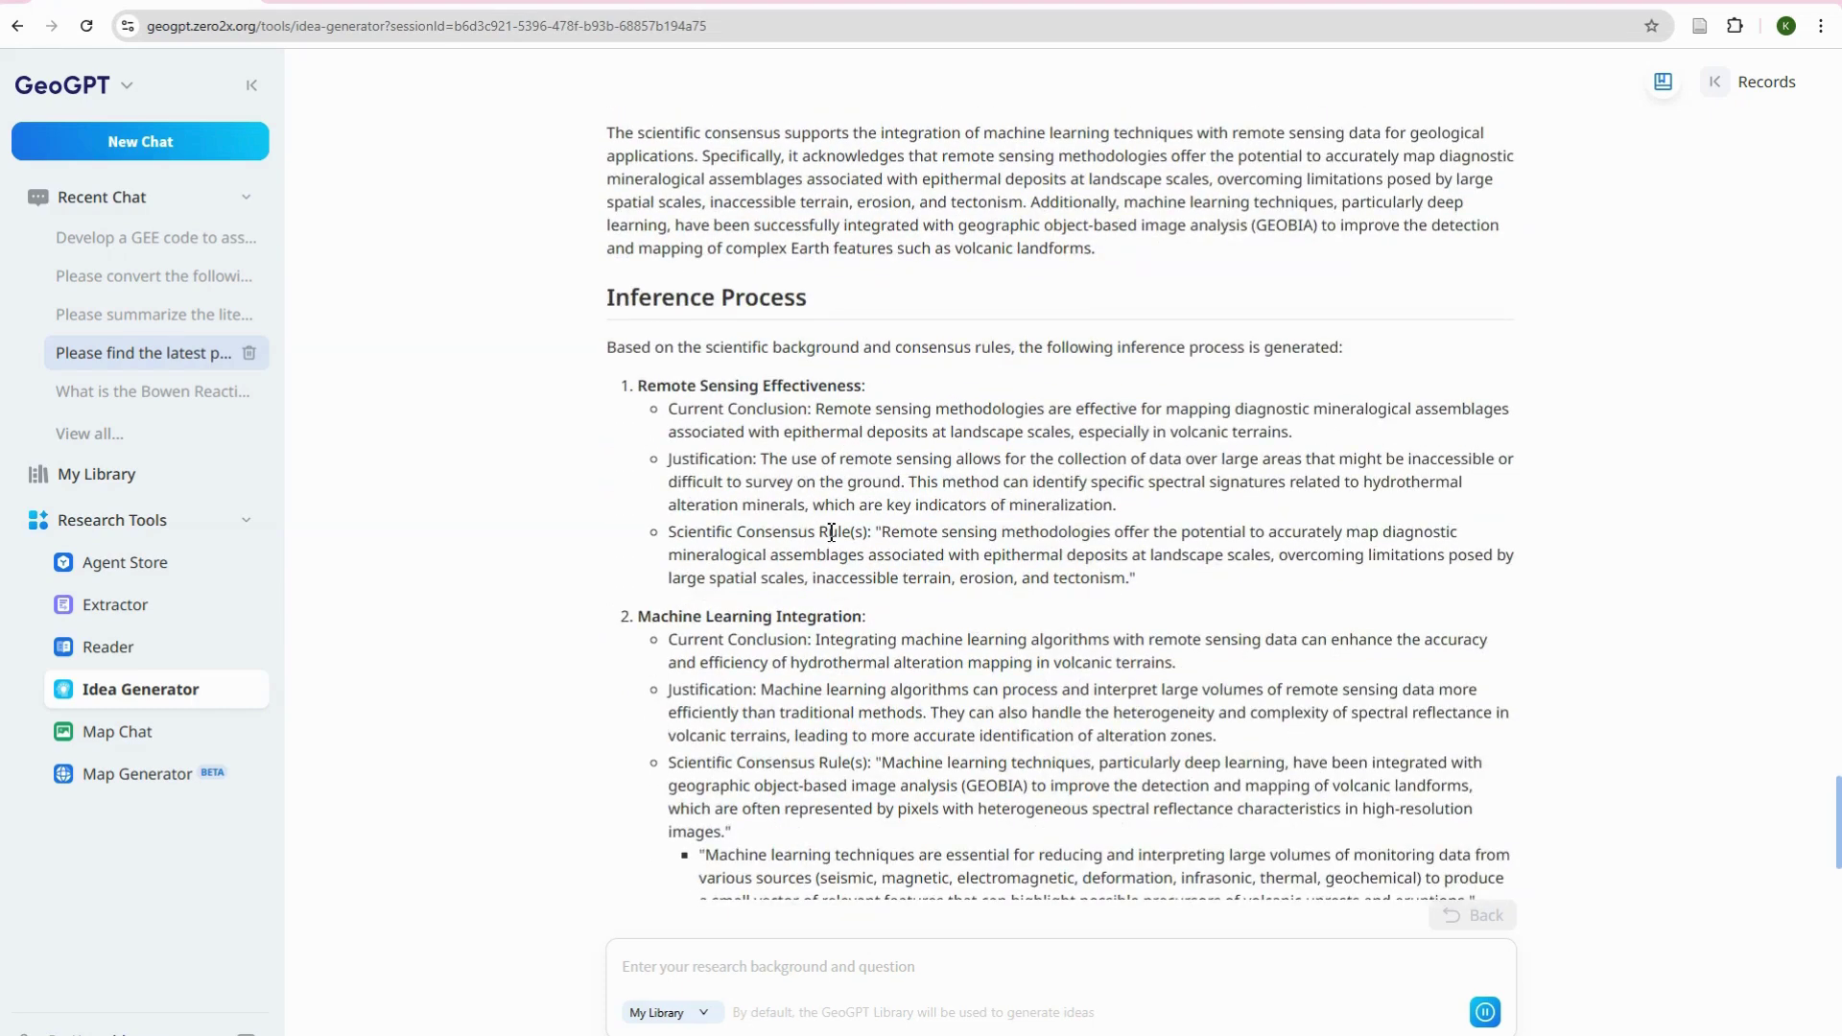
pyautogui.scroll(-5, 831, 533)
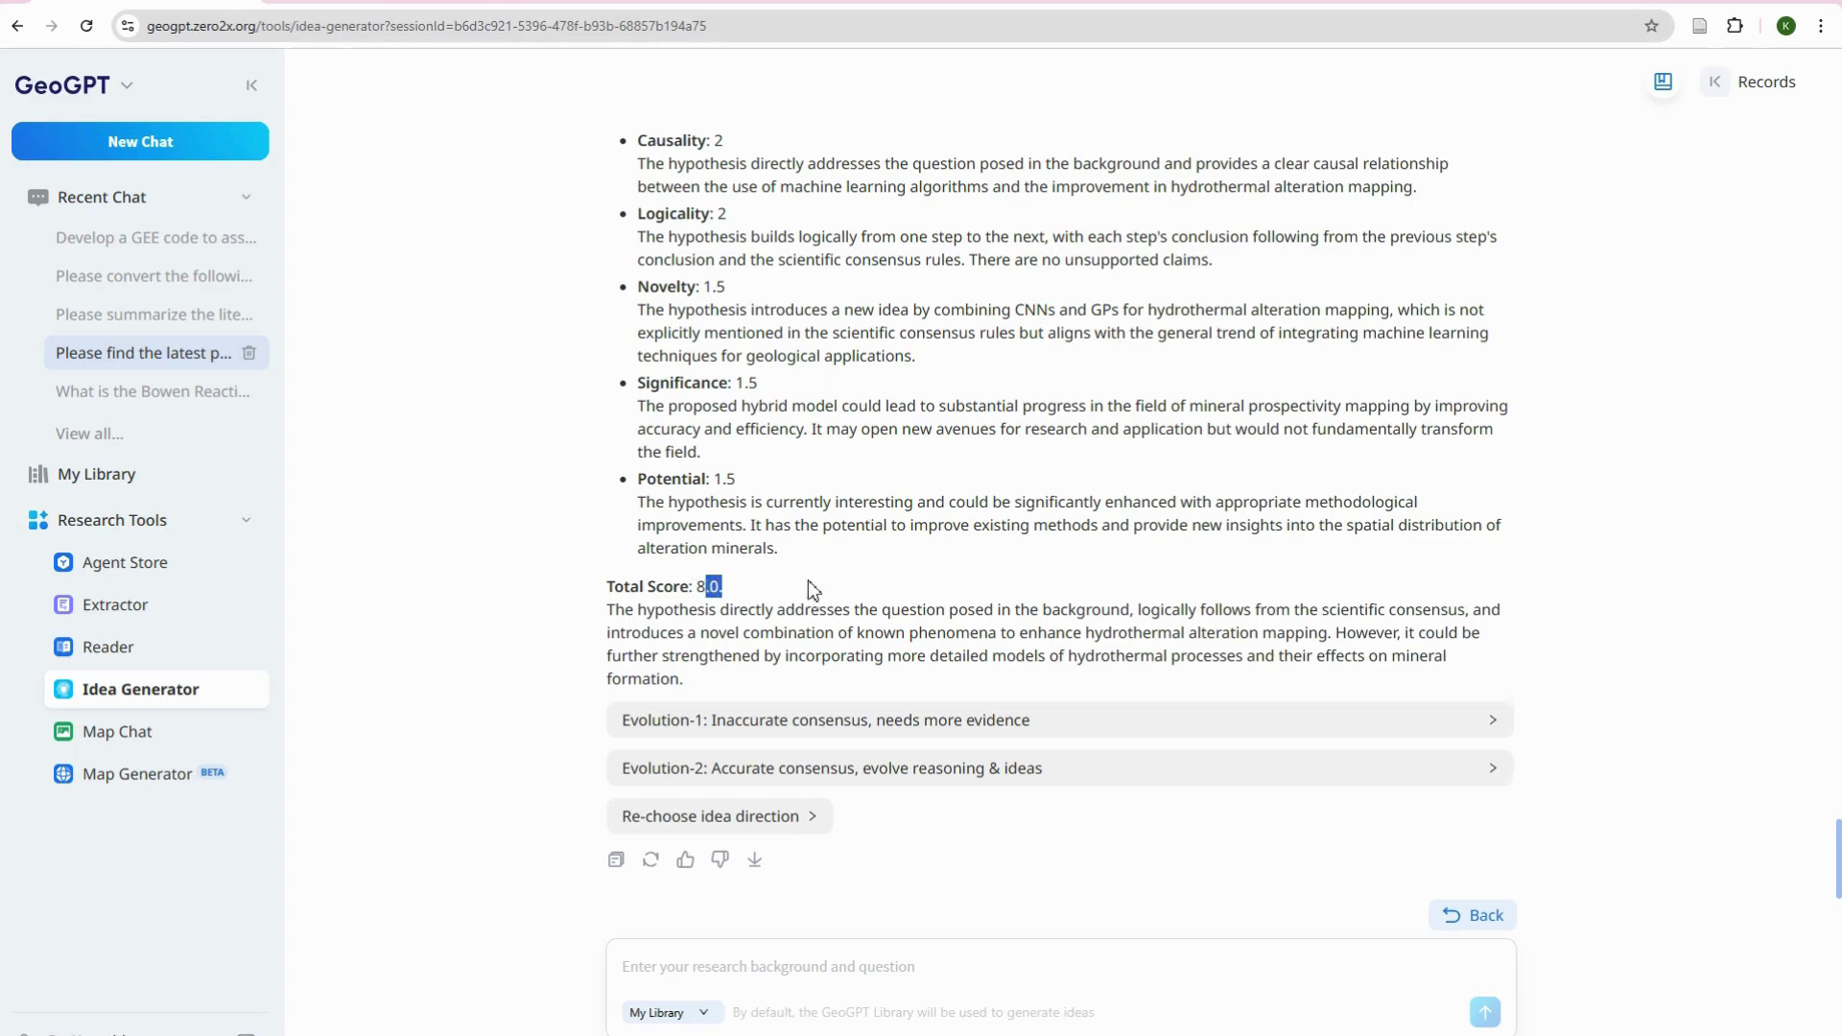
# - Zoom the page to 125% and read down to the evaluation and 8.0 Total Score
pyautogui.scroll(20, 814, 587)
pyautogui.scroll(20, 814, 588)
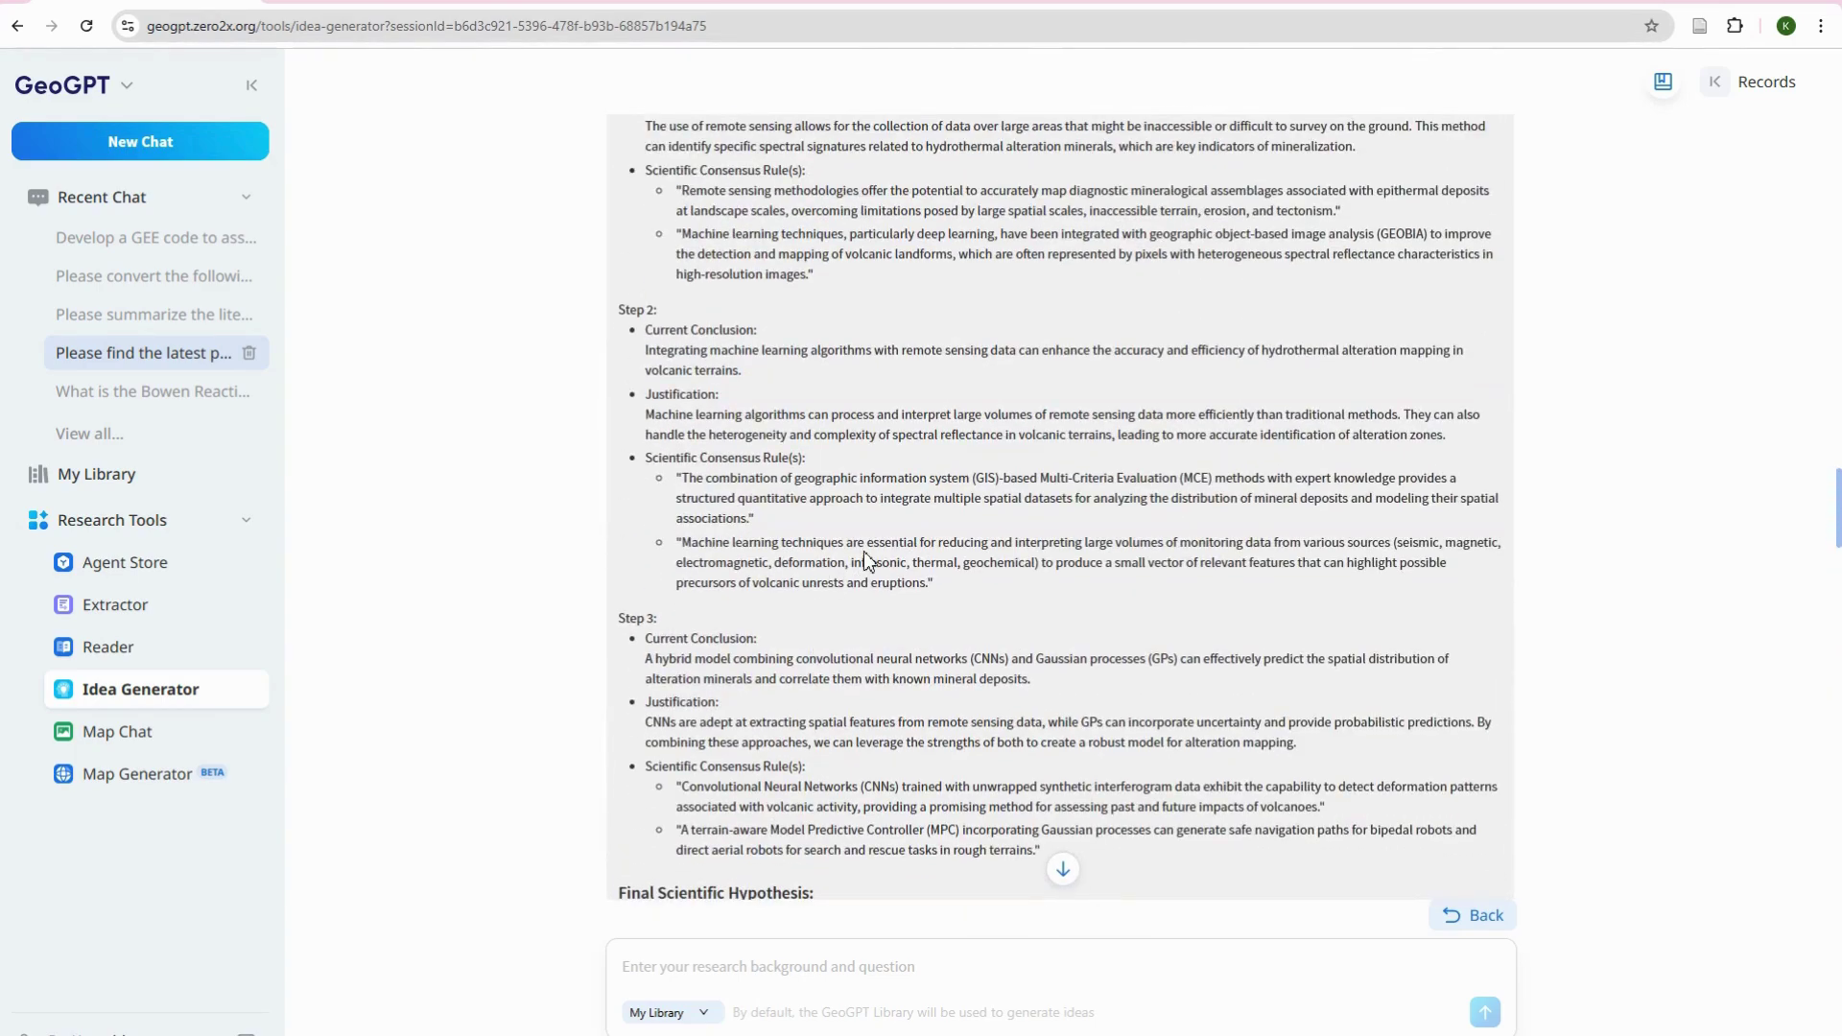
pyautogui.hotkey('ctrl', '+')
pyautogui.hotkey('ctrl', '+')
pyautogui.scroll(-5, 863, 566)
pyautogui.scroll(-15, 861, 578)
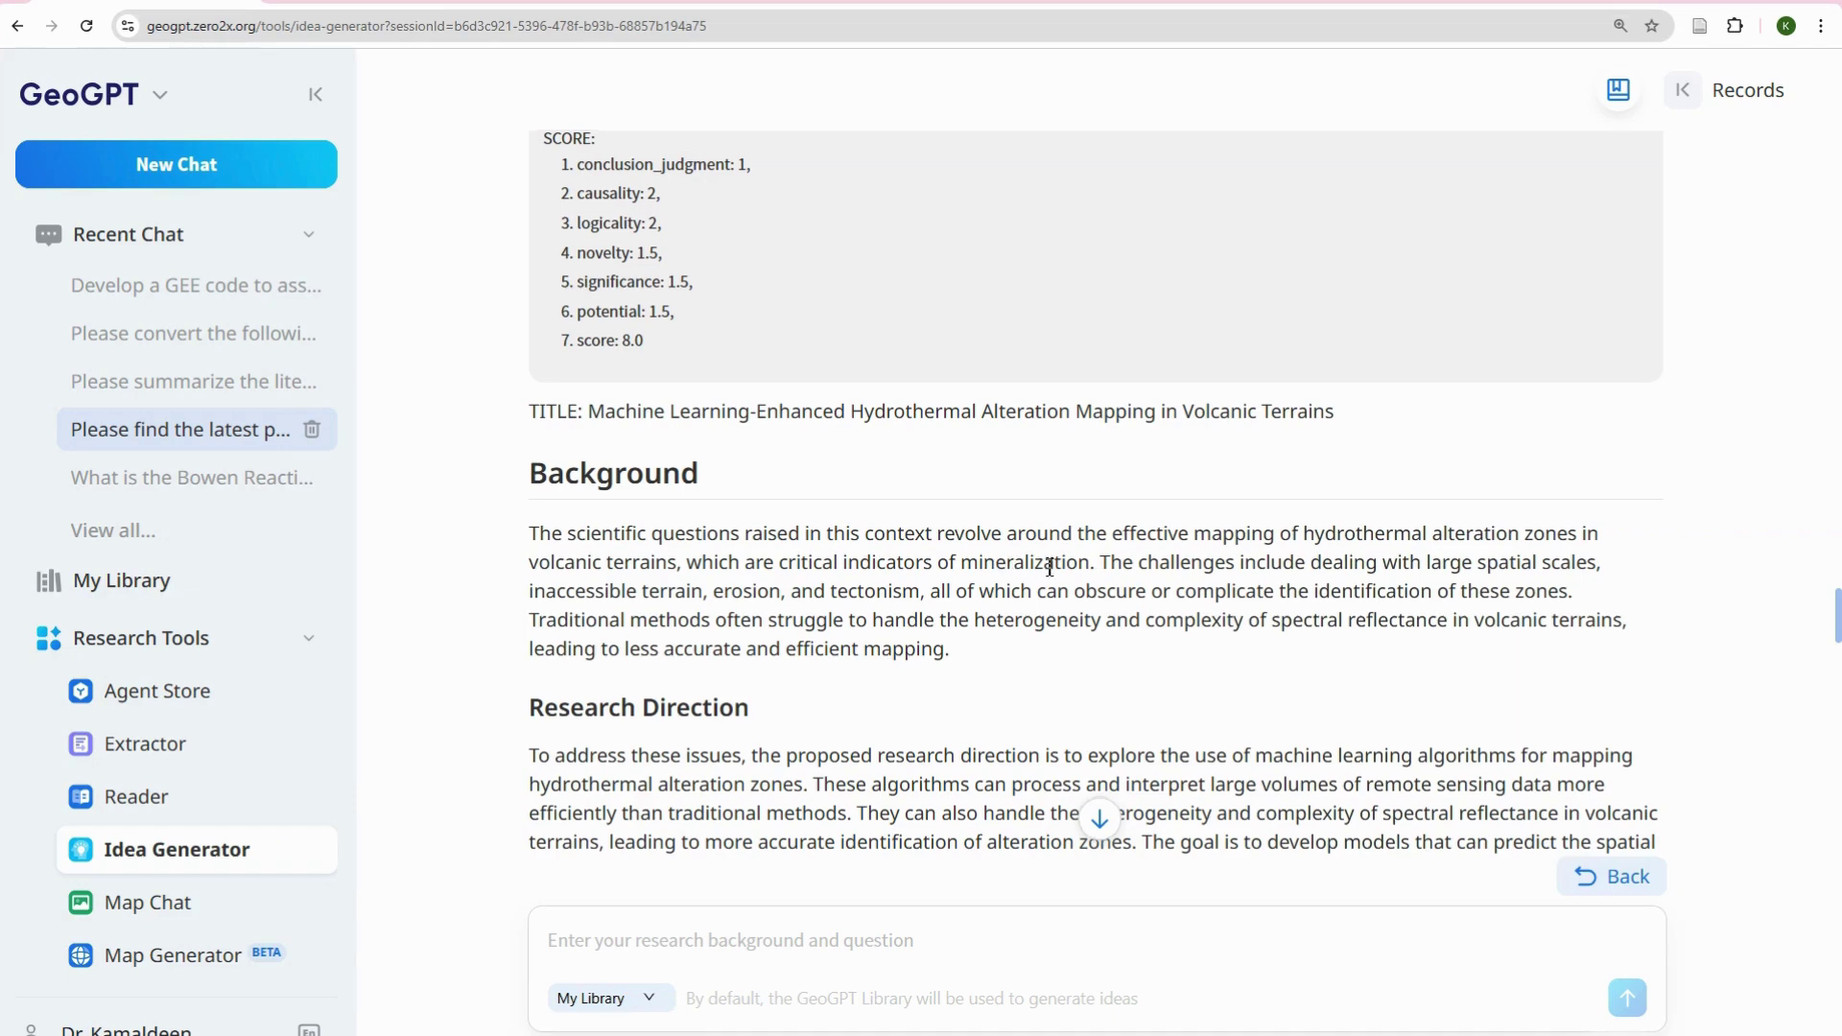
pyautogui.scroll(-1, 1050, 568)
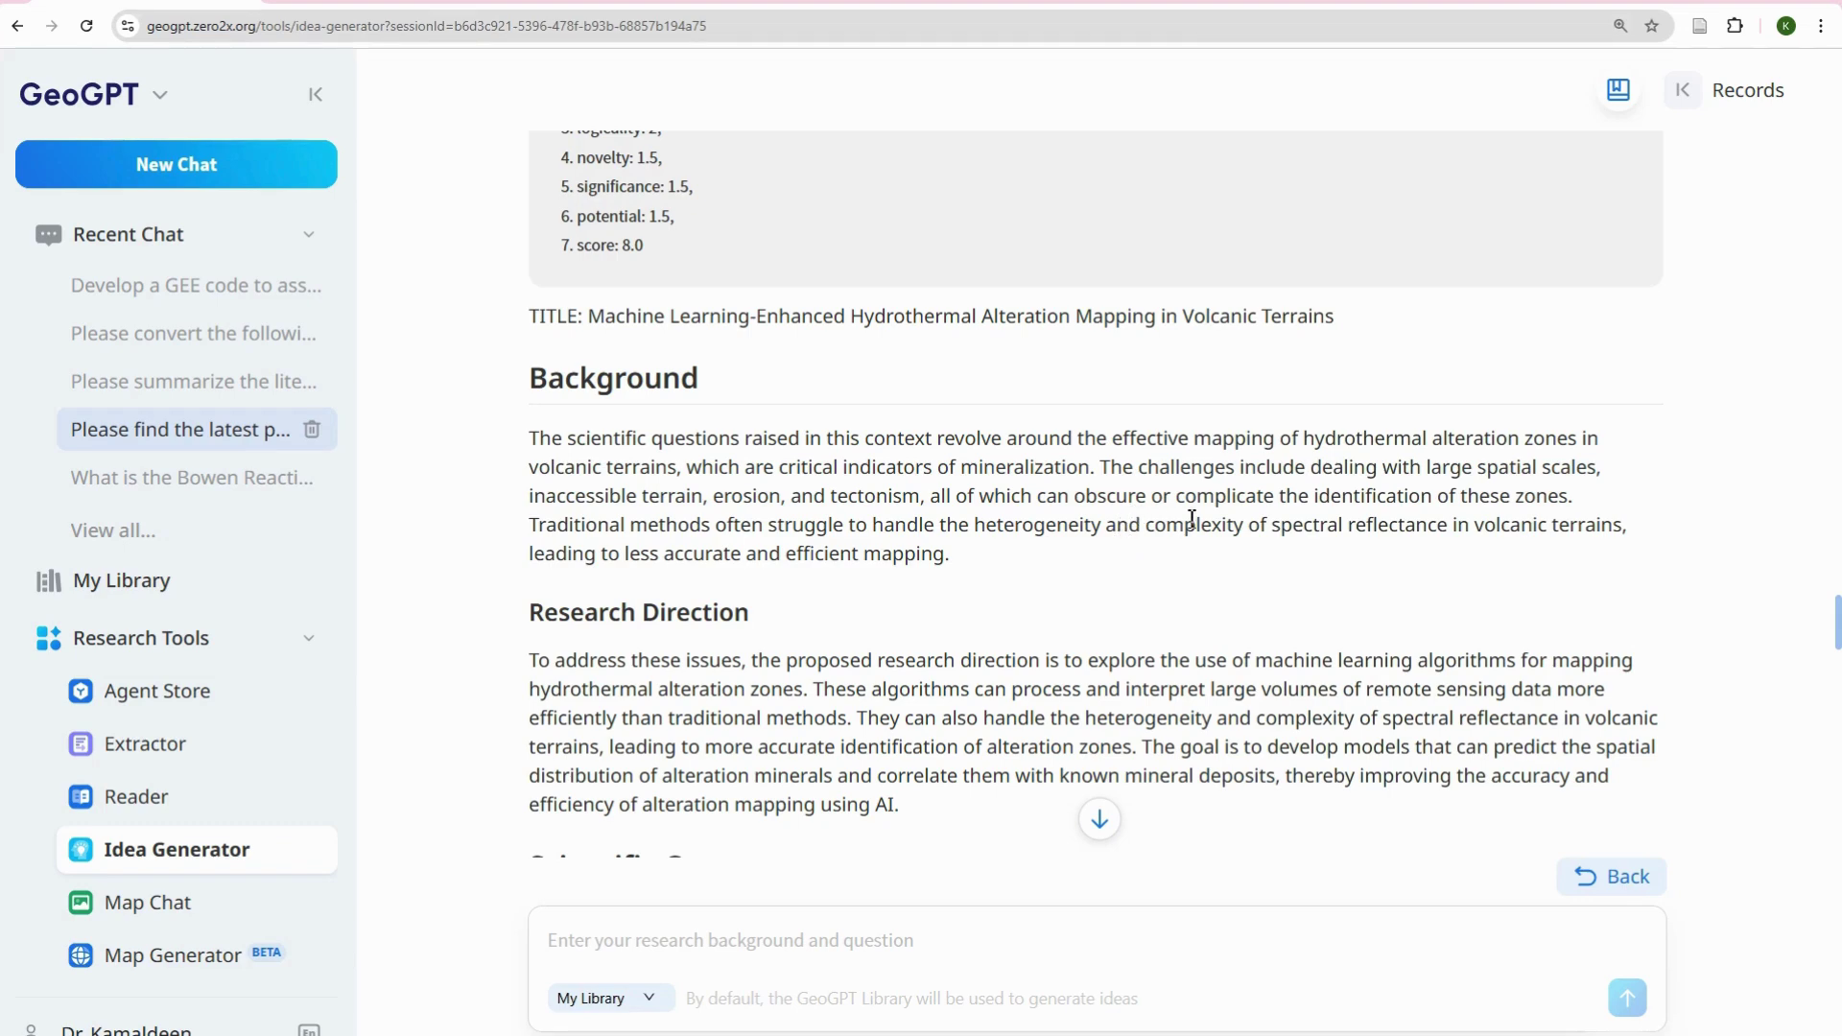
pyautogui.scroll(-3, 1139, 528)
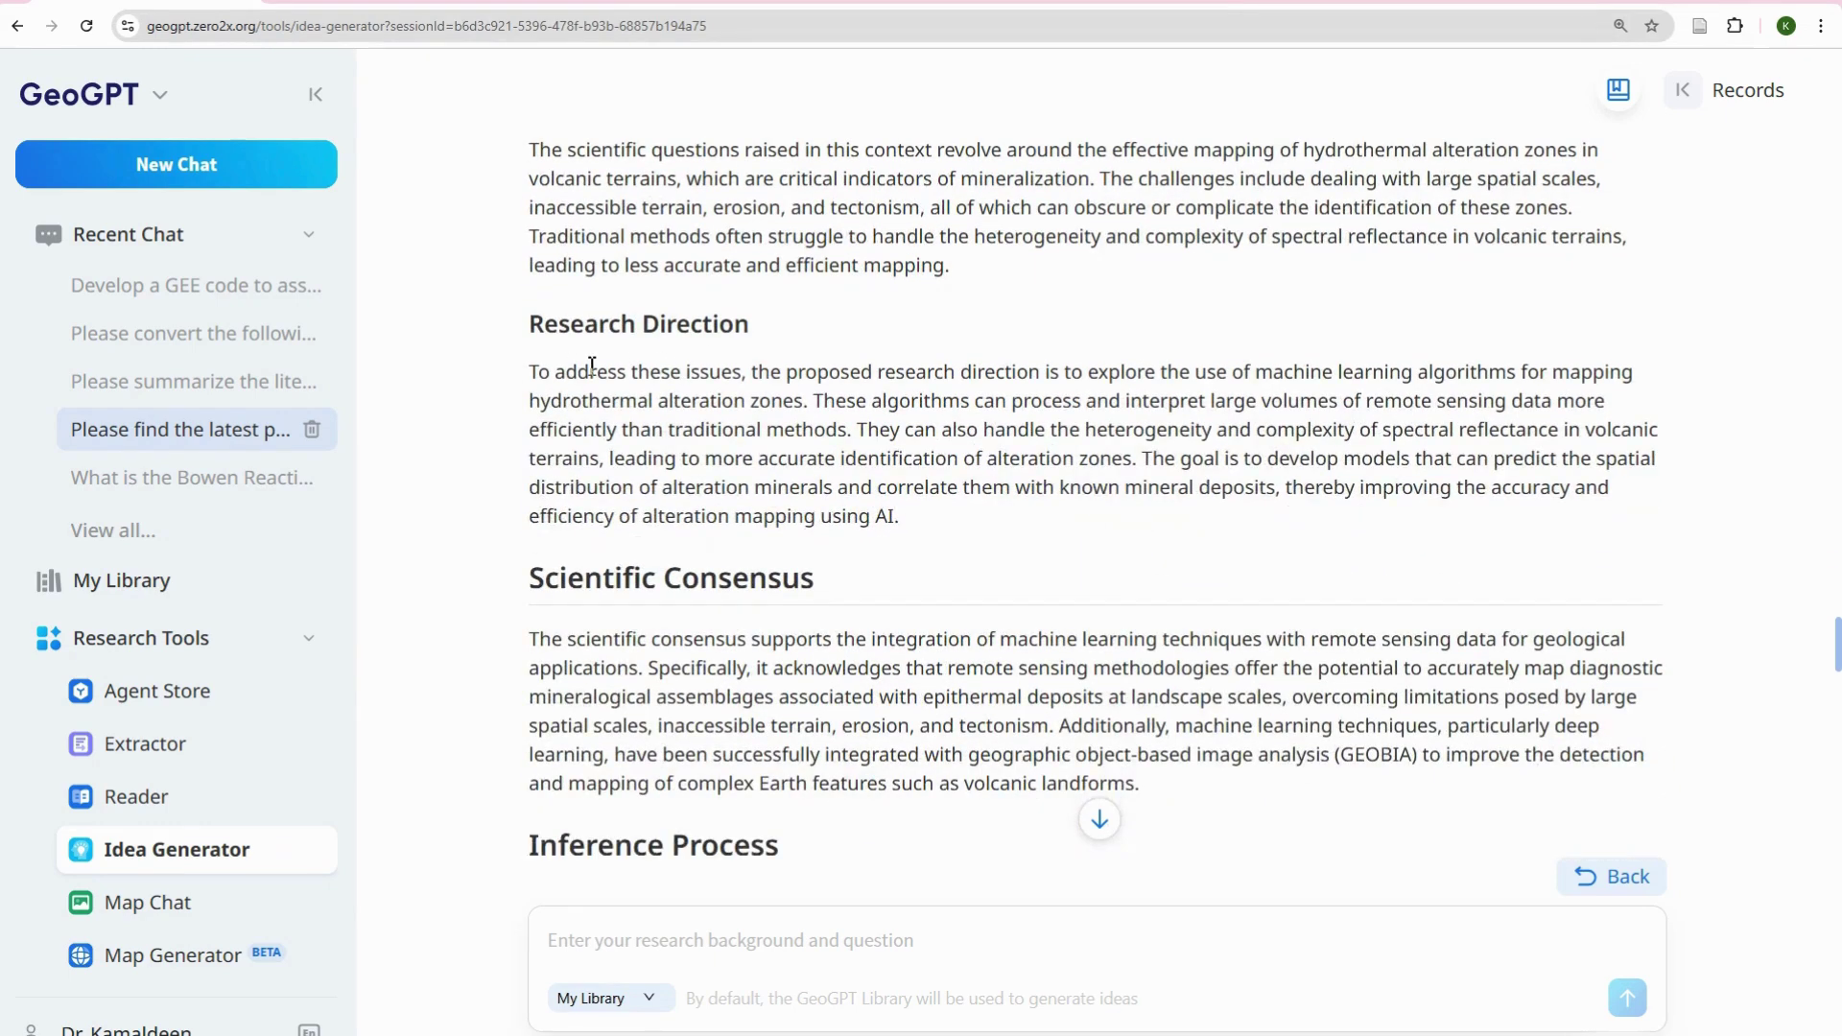
pyautogui.scroll(-1, 958, 507)
pyautogui.scroll(-3, 958, 507)
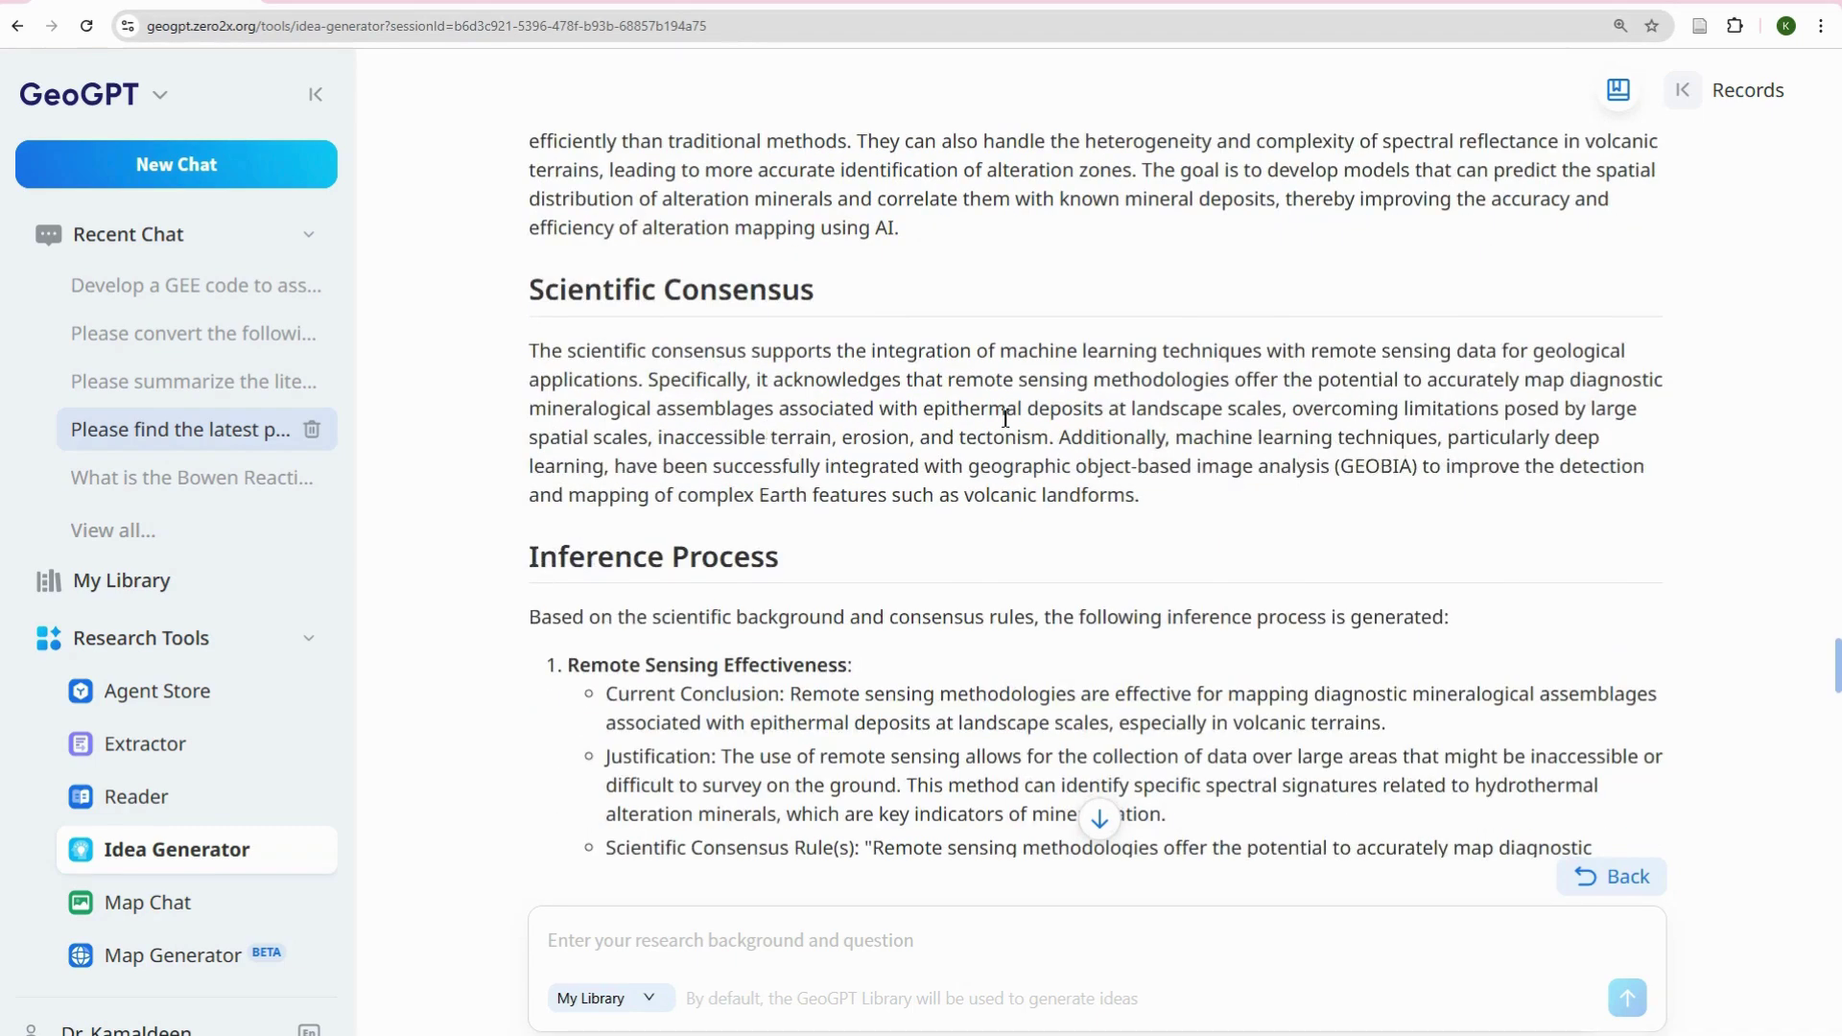
pyautogui.scroll(-3, 1155, 489)
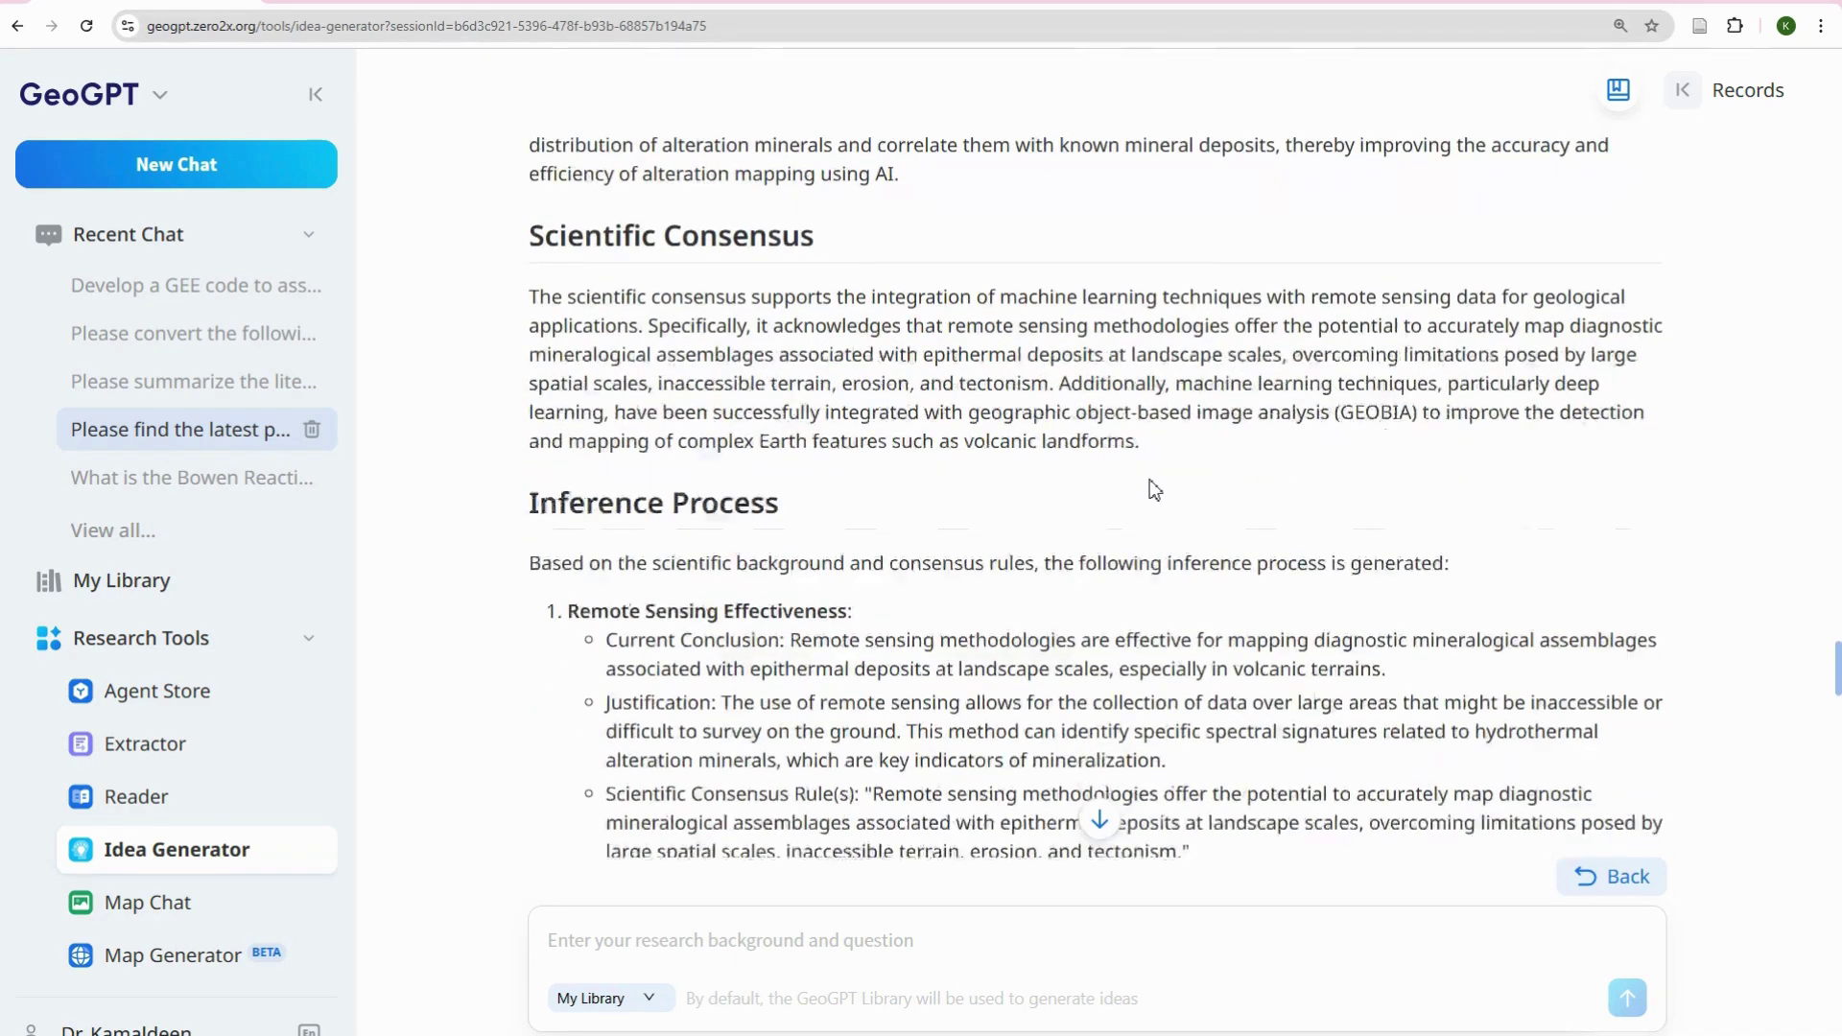
pyautogui.scroll(-10, 1154, 489)
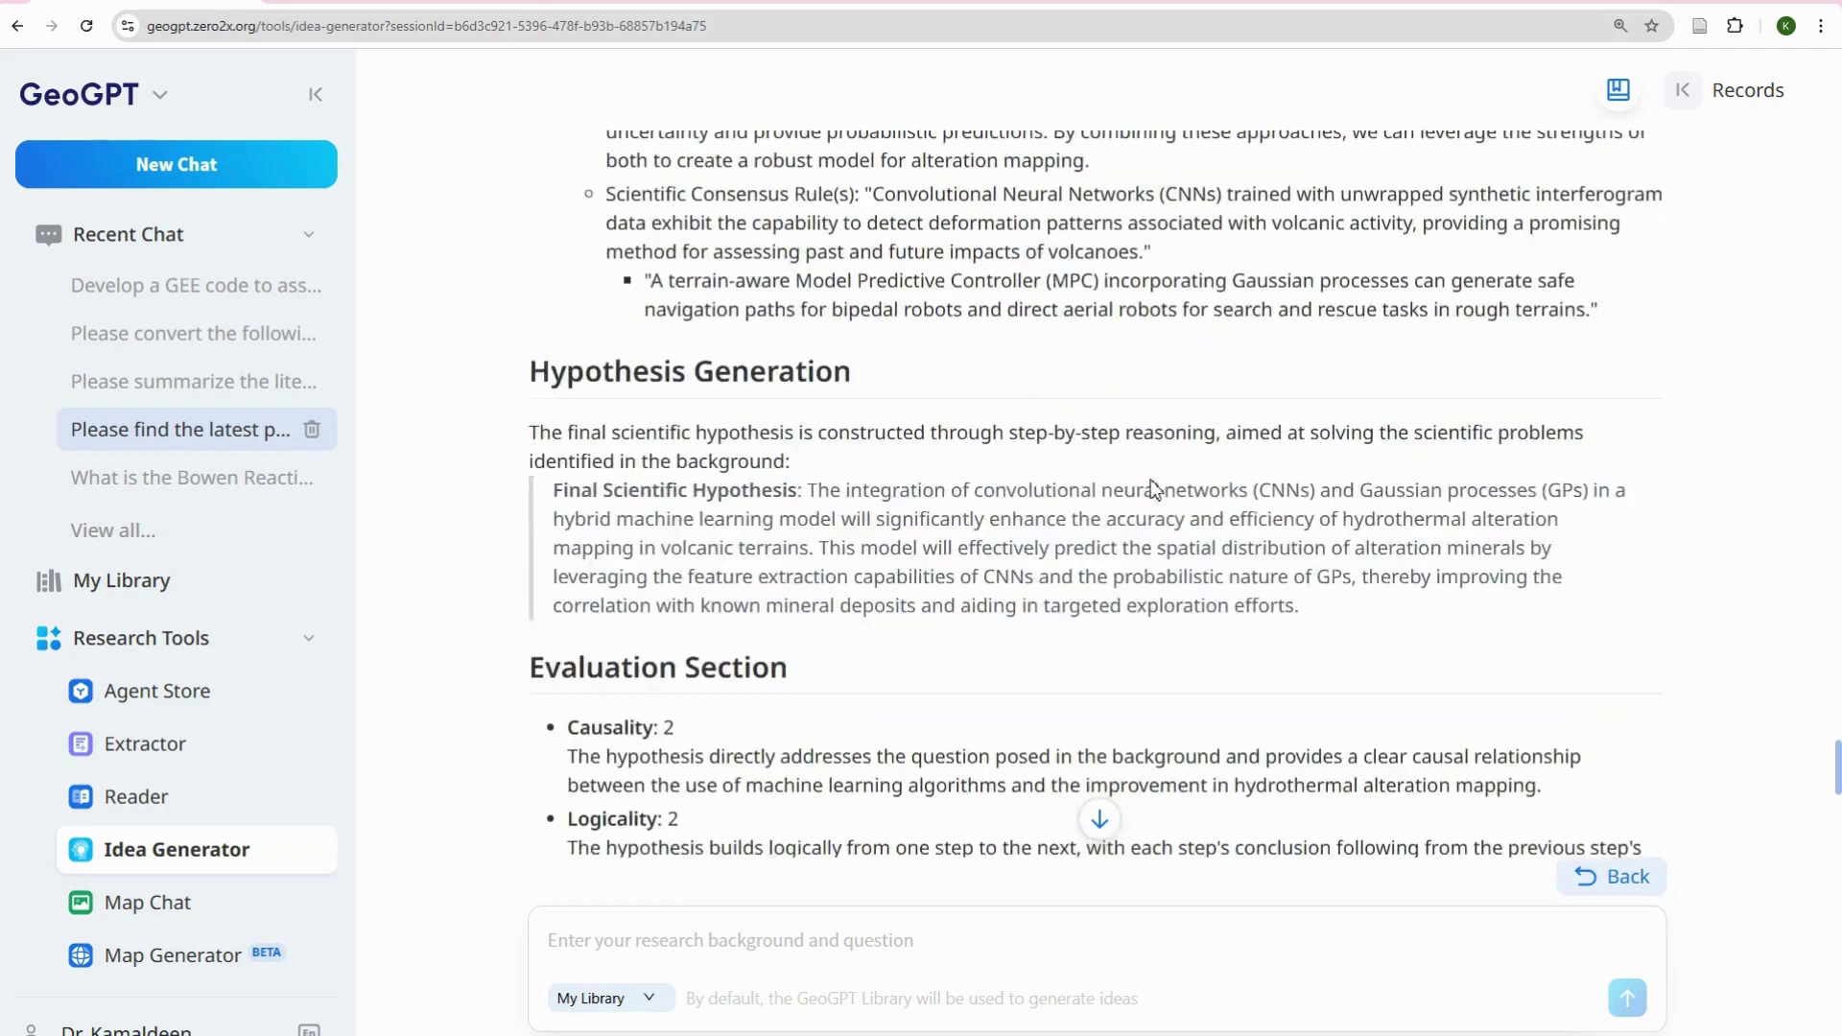
pyautogui.scroll(-5, 1154, 490)
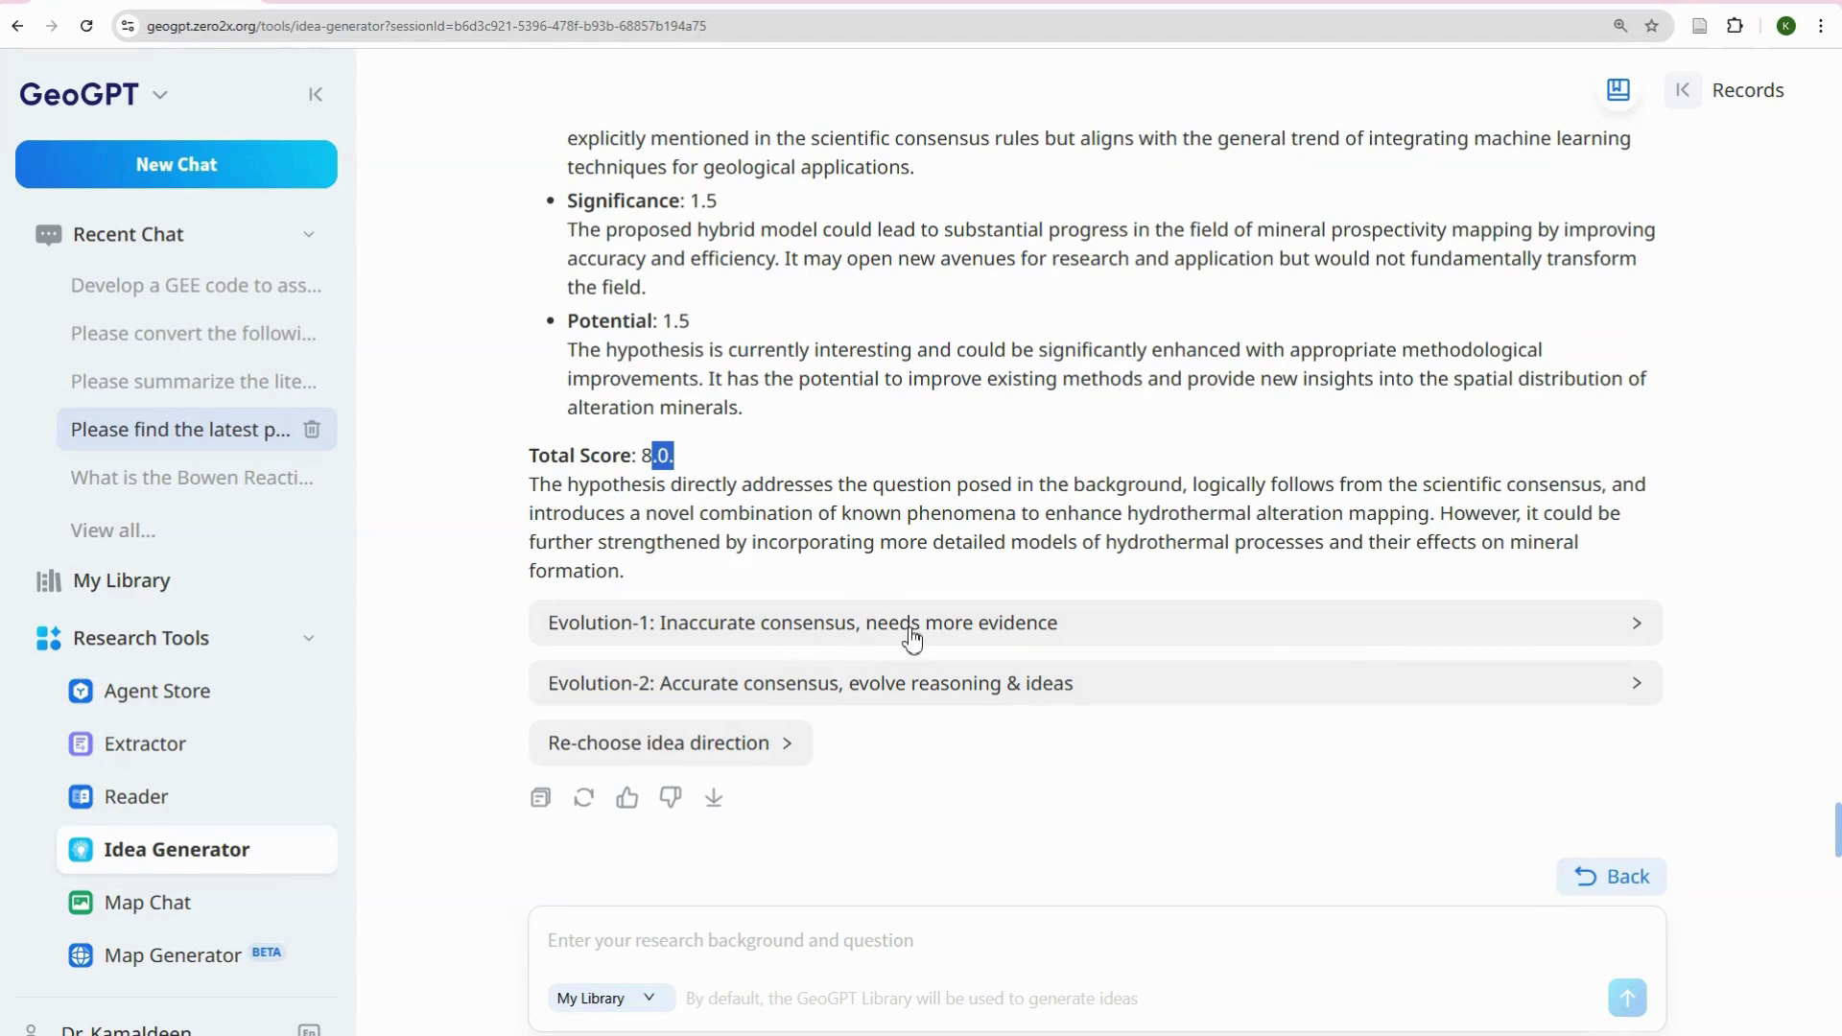
# - Select 'Evolution-2: Accurate consensus, evolve reasoning & ideas' instead of Evolution-1
pyautogui.click(1641, 629)
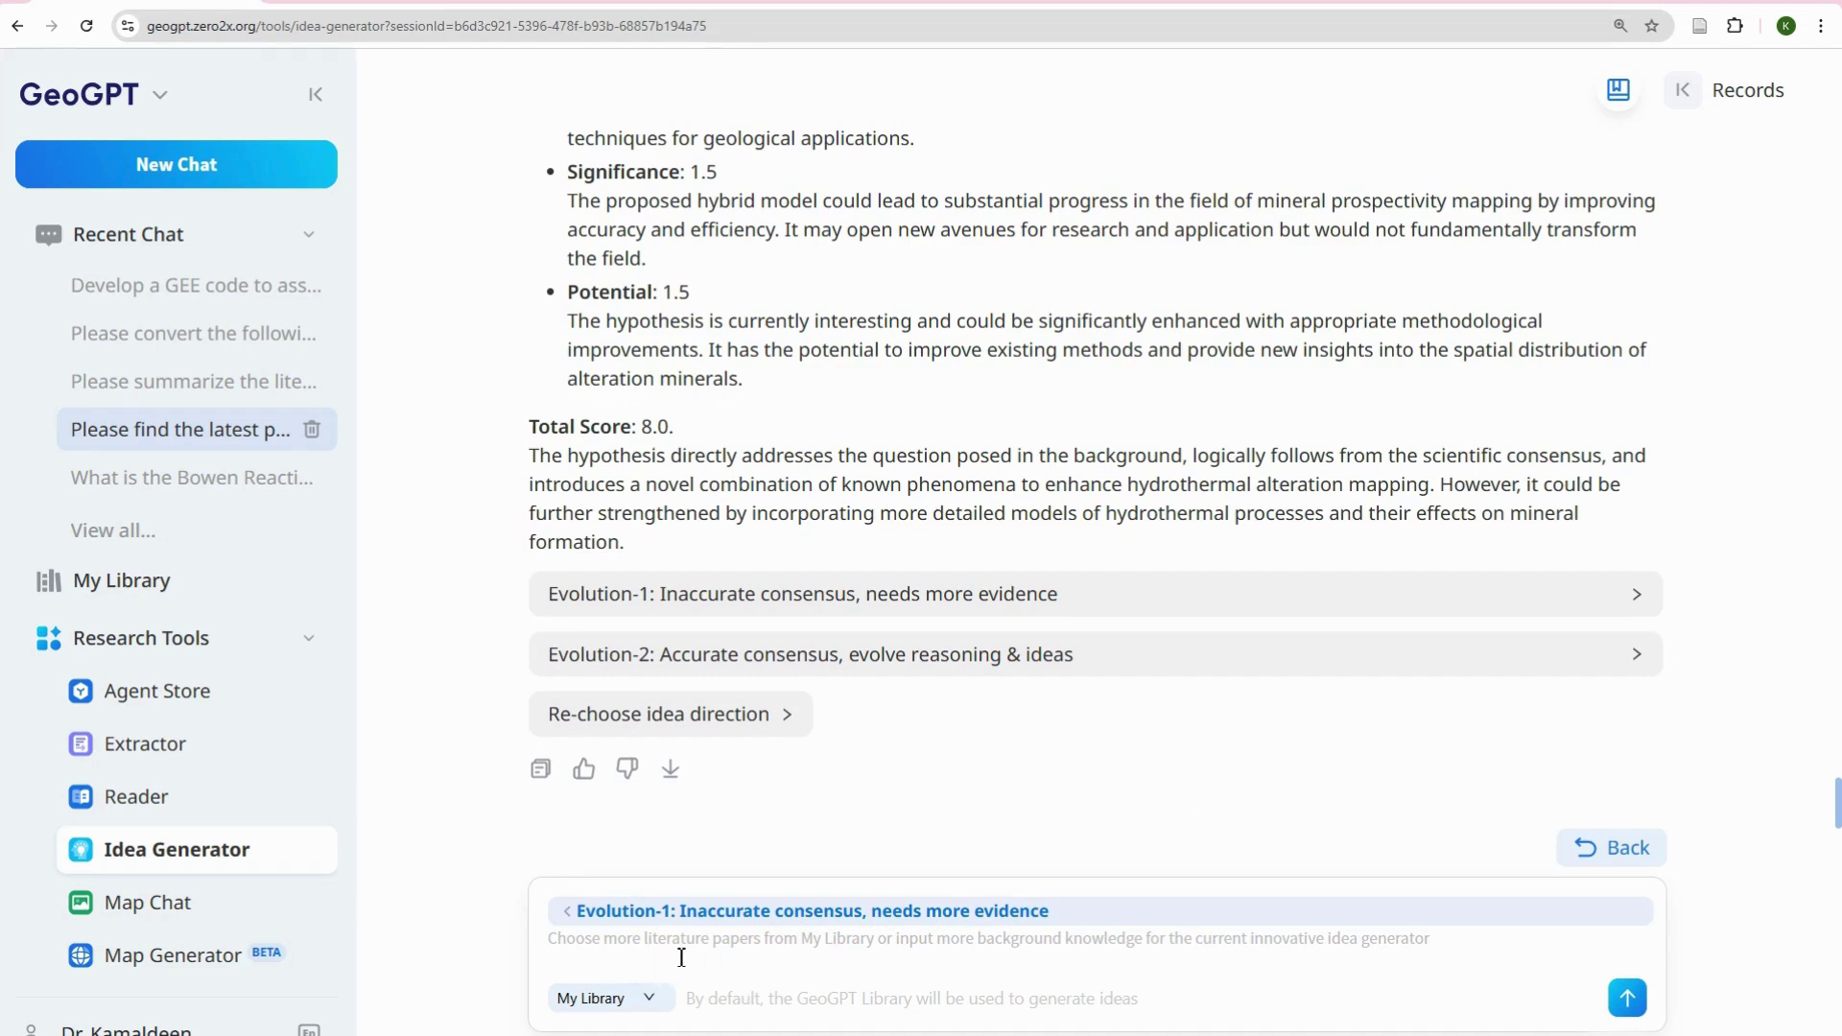
pyautogui.click(648, 662)
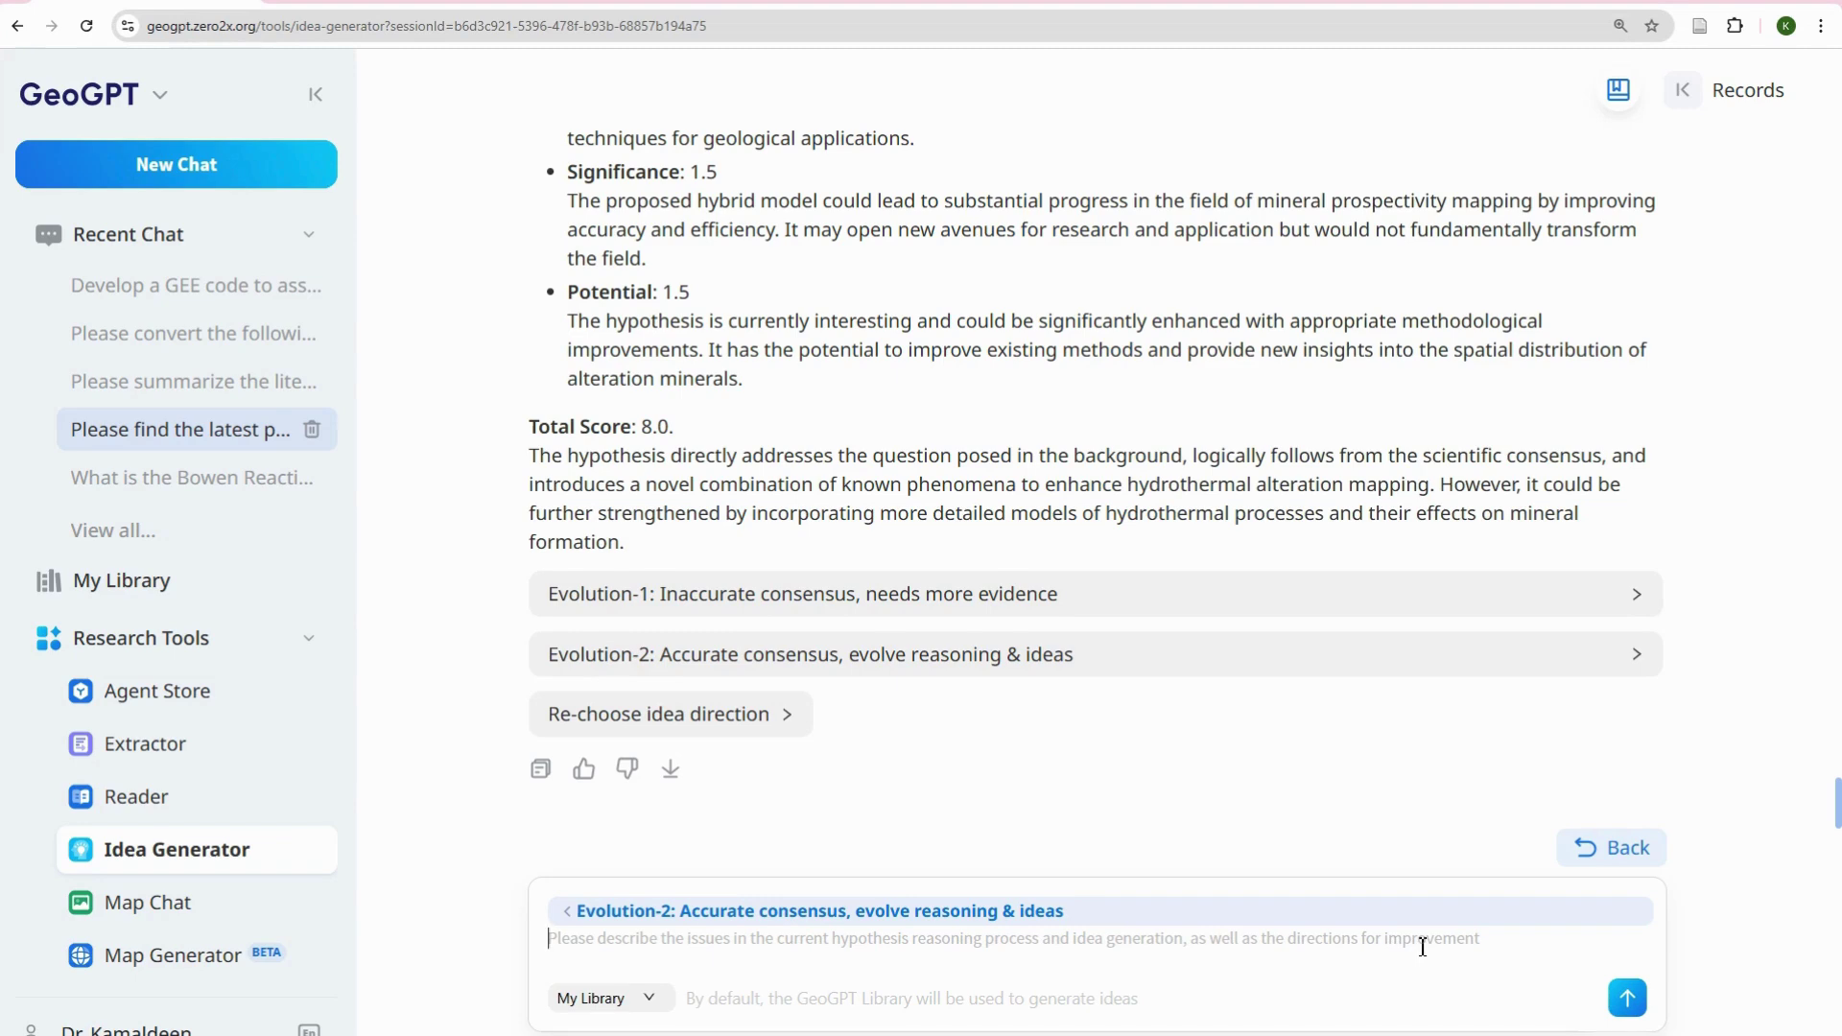
# - Send the Evolution-2 feedback 'I think this is novel and should be pursued'
pyautogui.write('I thin')
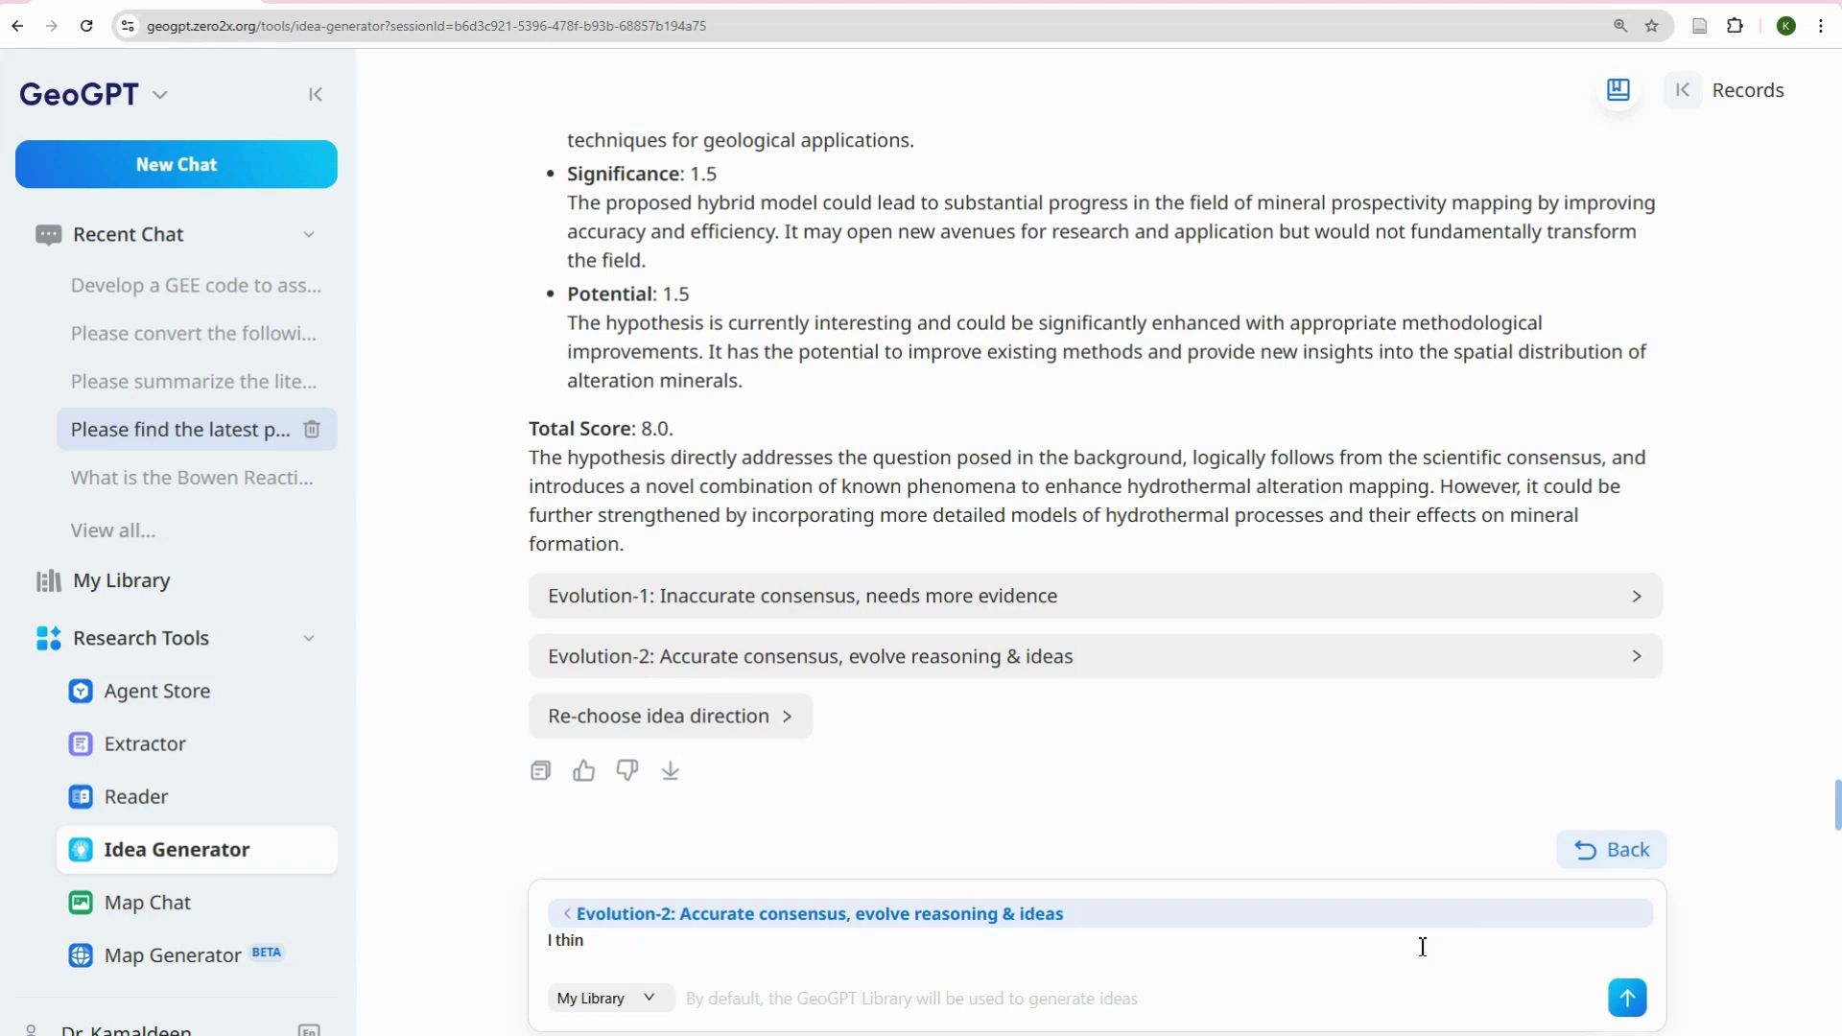
pyautogui.write('k this is novel and should be ')
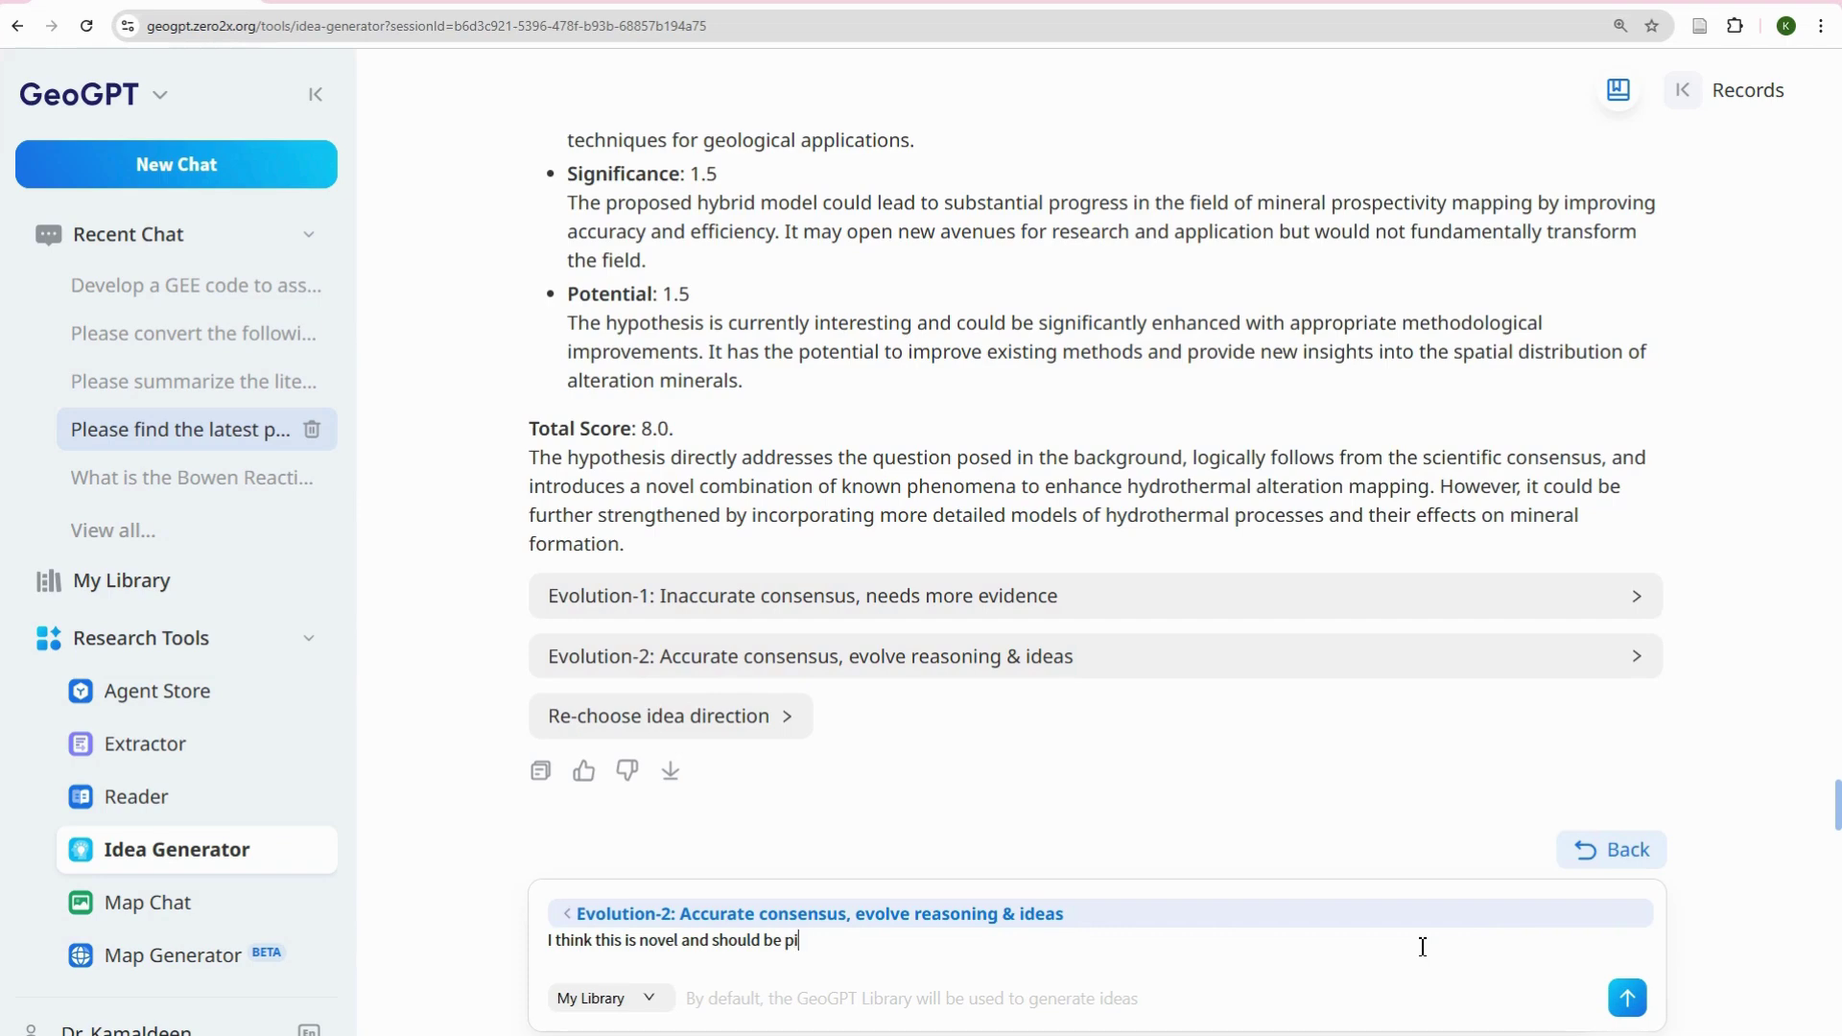
pyautogui.write('pursued')
pyautogui.press('Return')
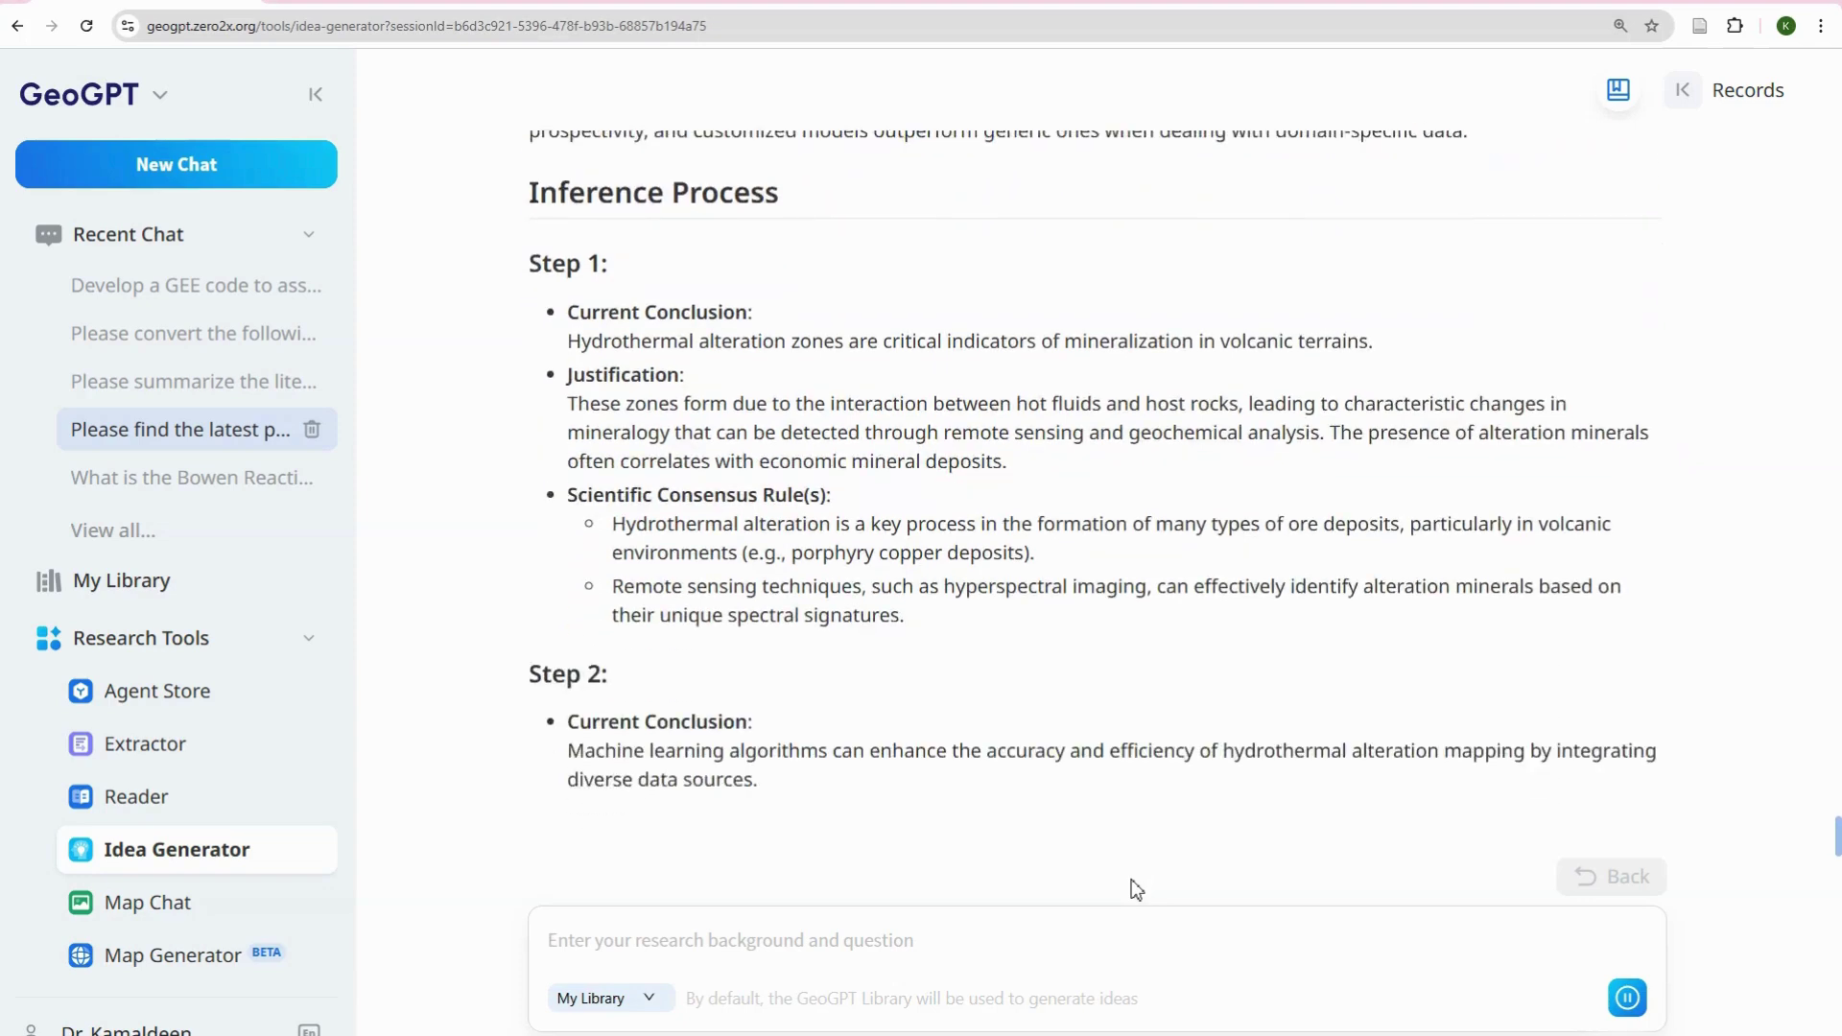
# - Check My Library without changes, like and download the evolved report, then start a new session
pyautogui.click(658, 1003)
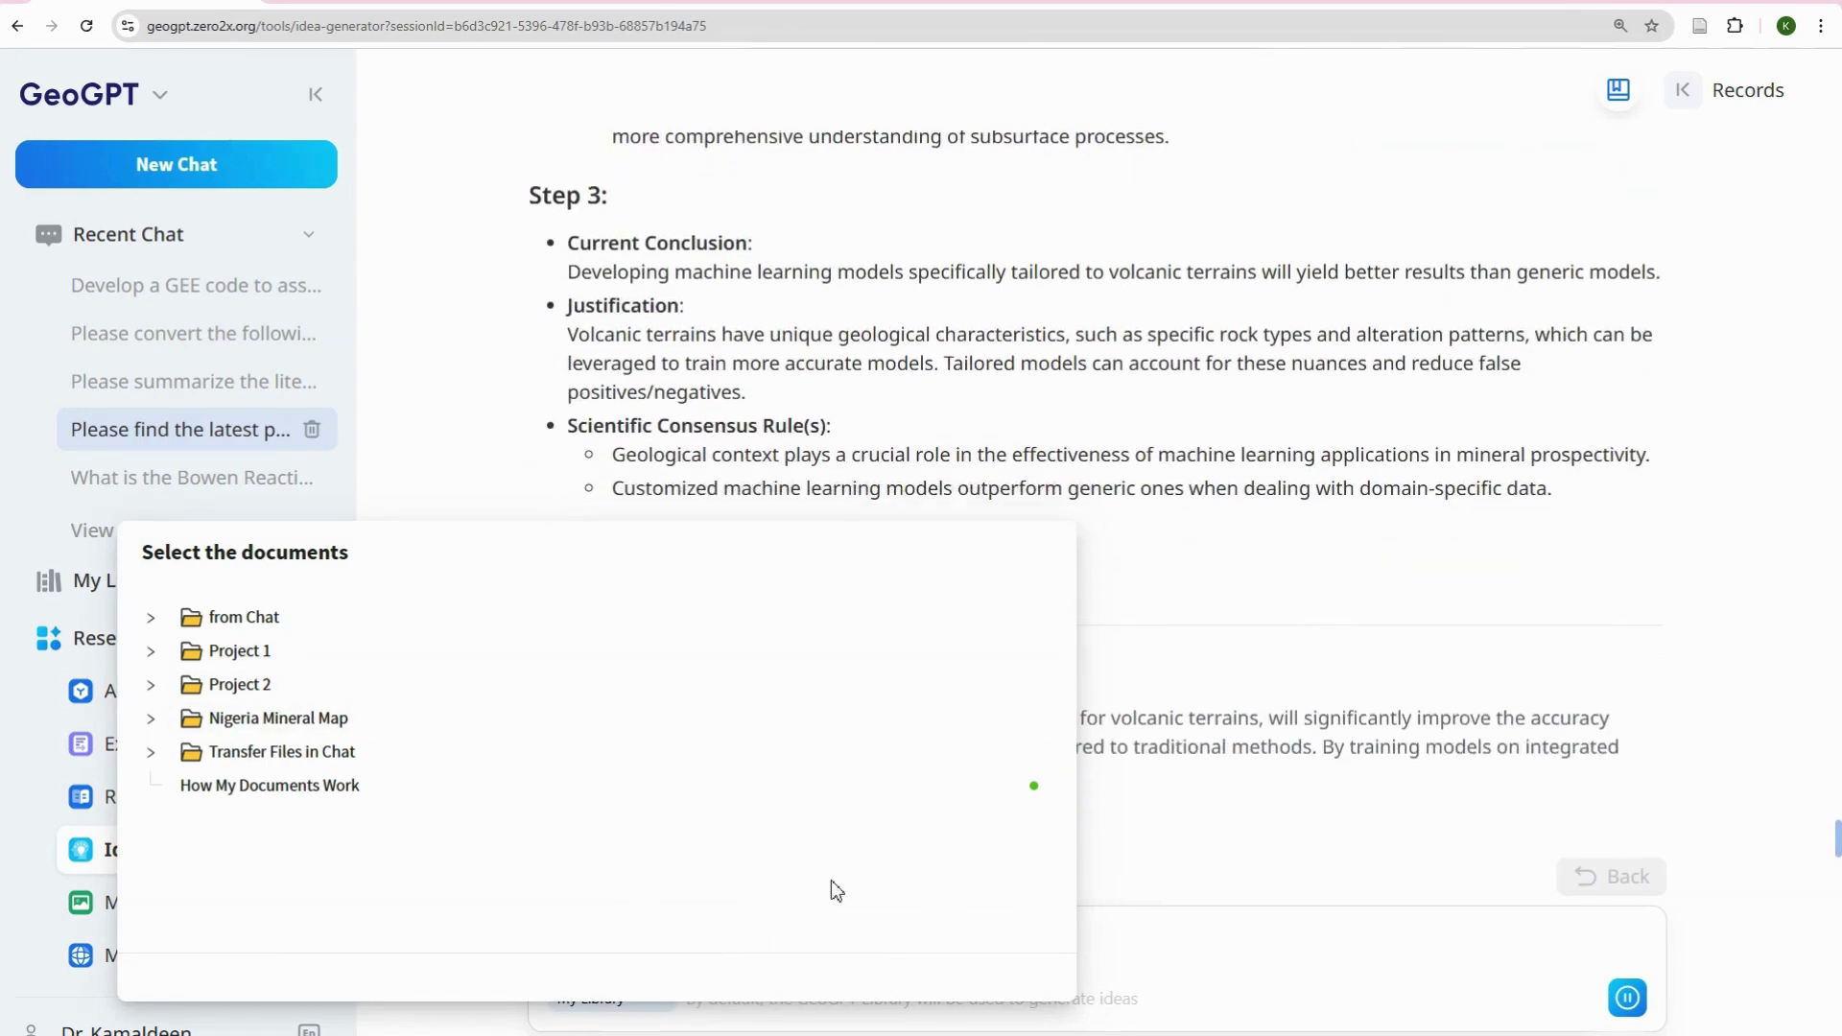
pyautogui.click(1169, 988)
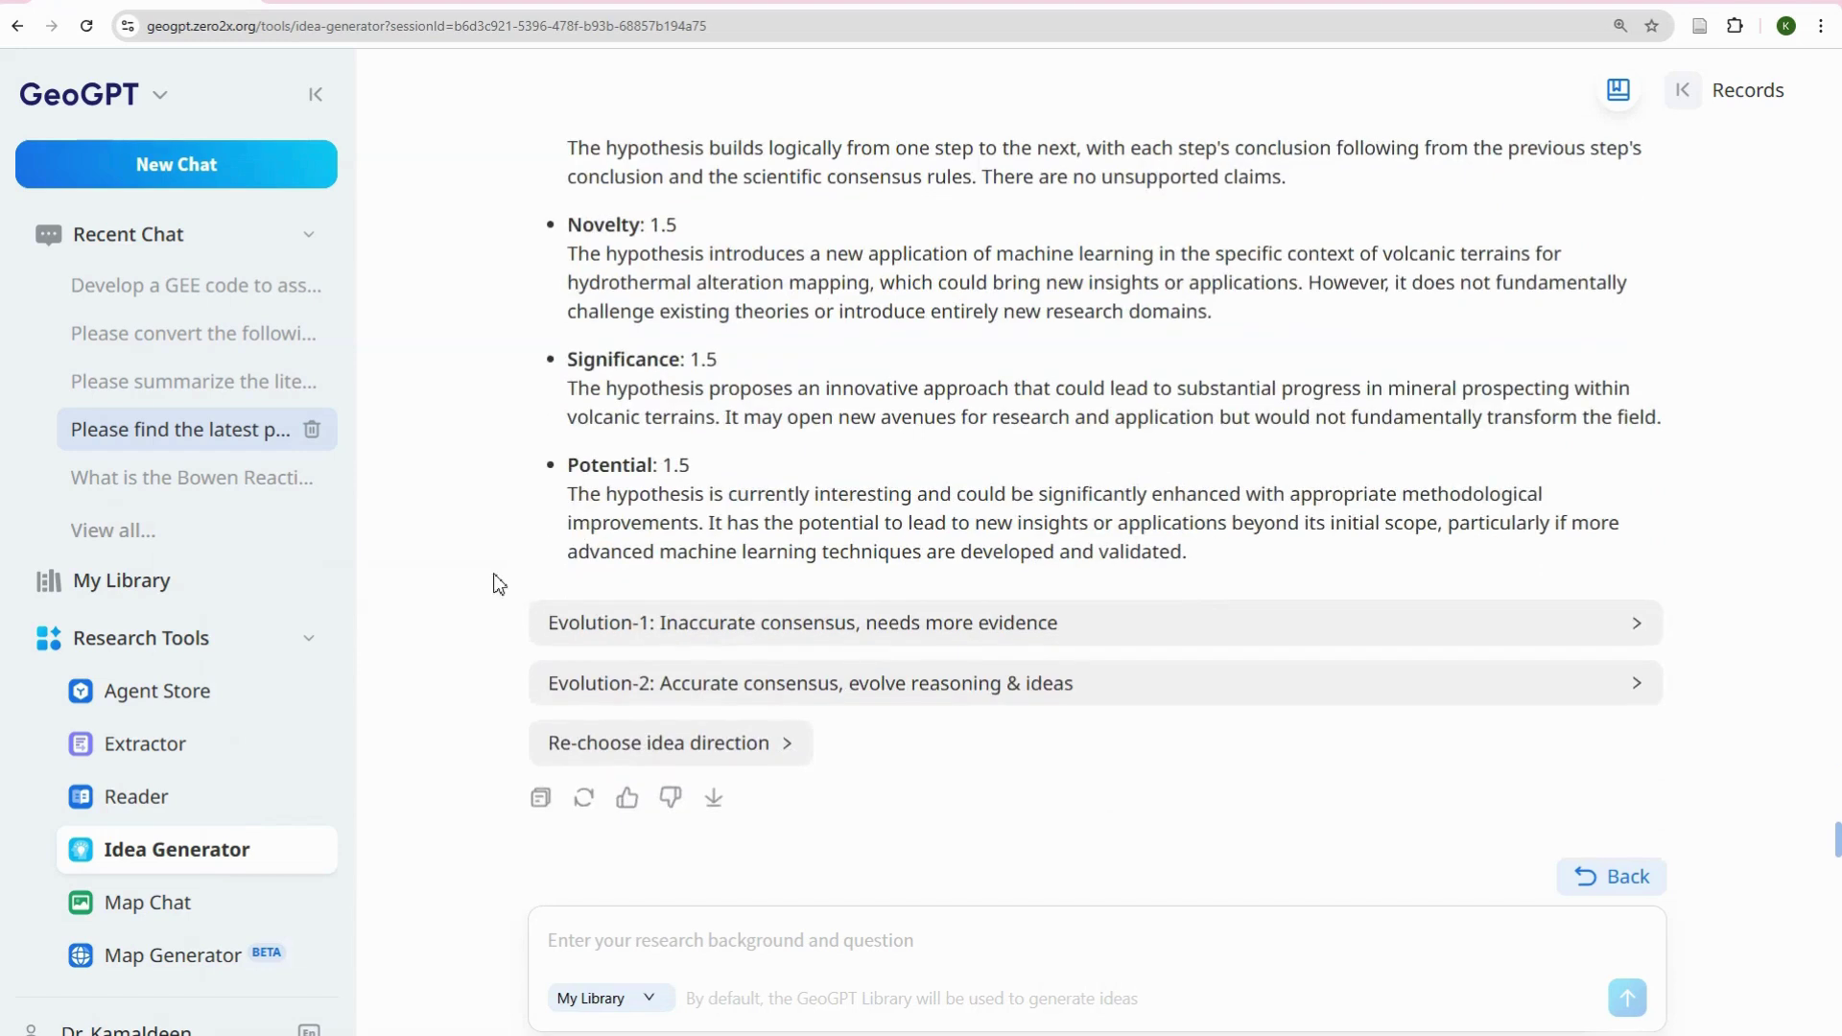
pyautogui.click(629, 803)
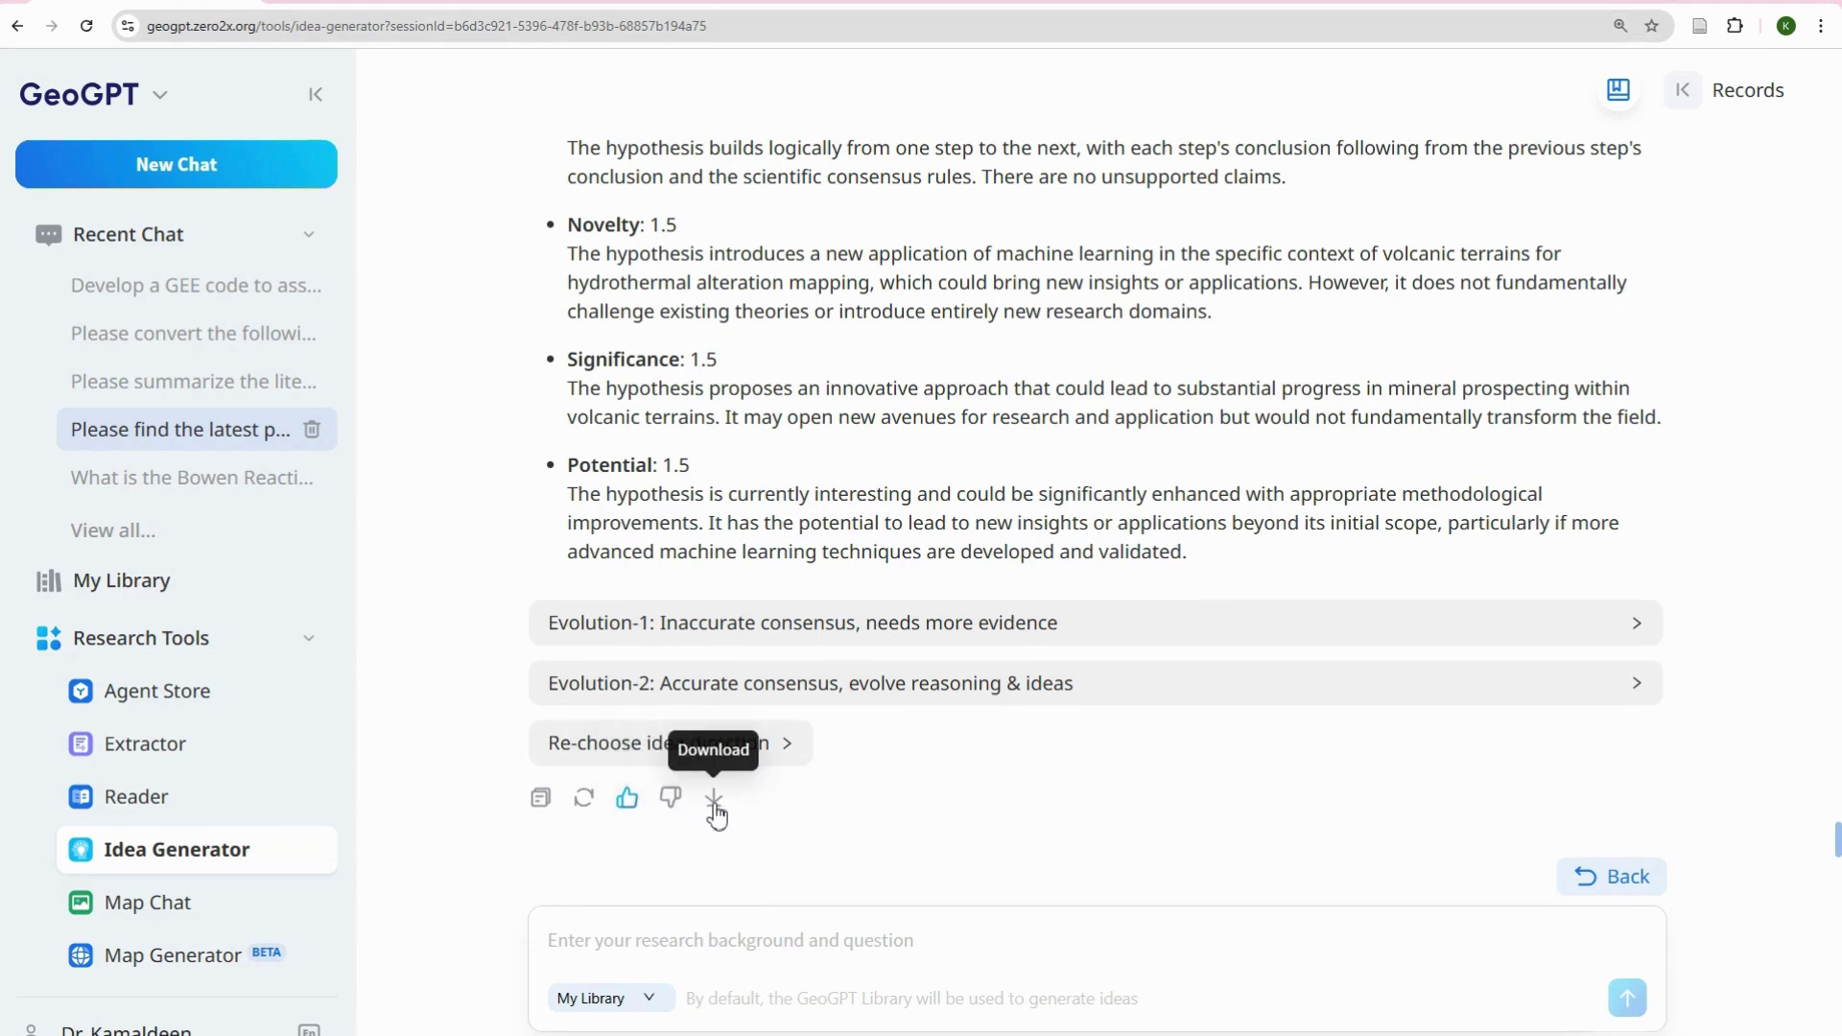
pyautogui.click(714, 802)
pyautogui.click(86, 25)
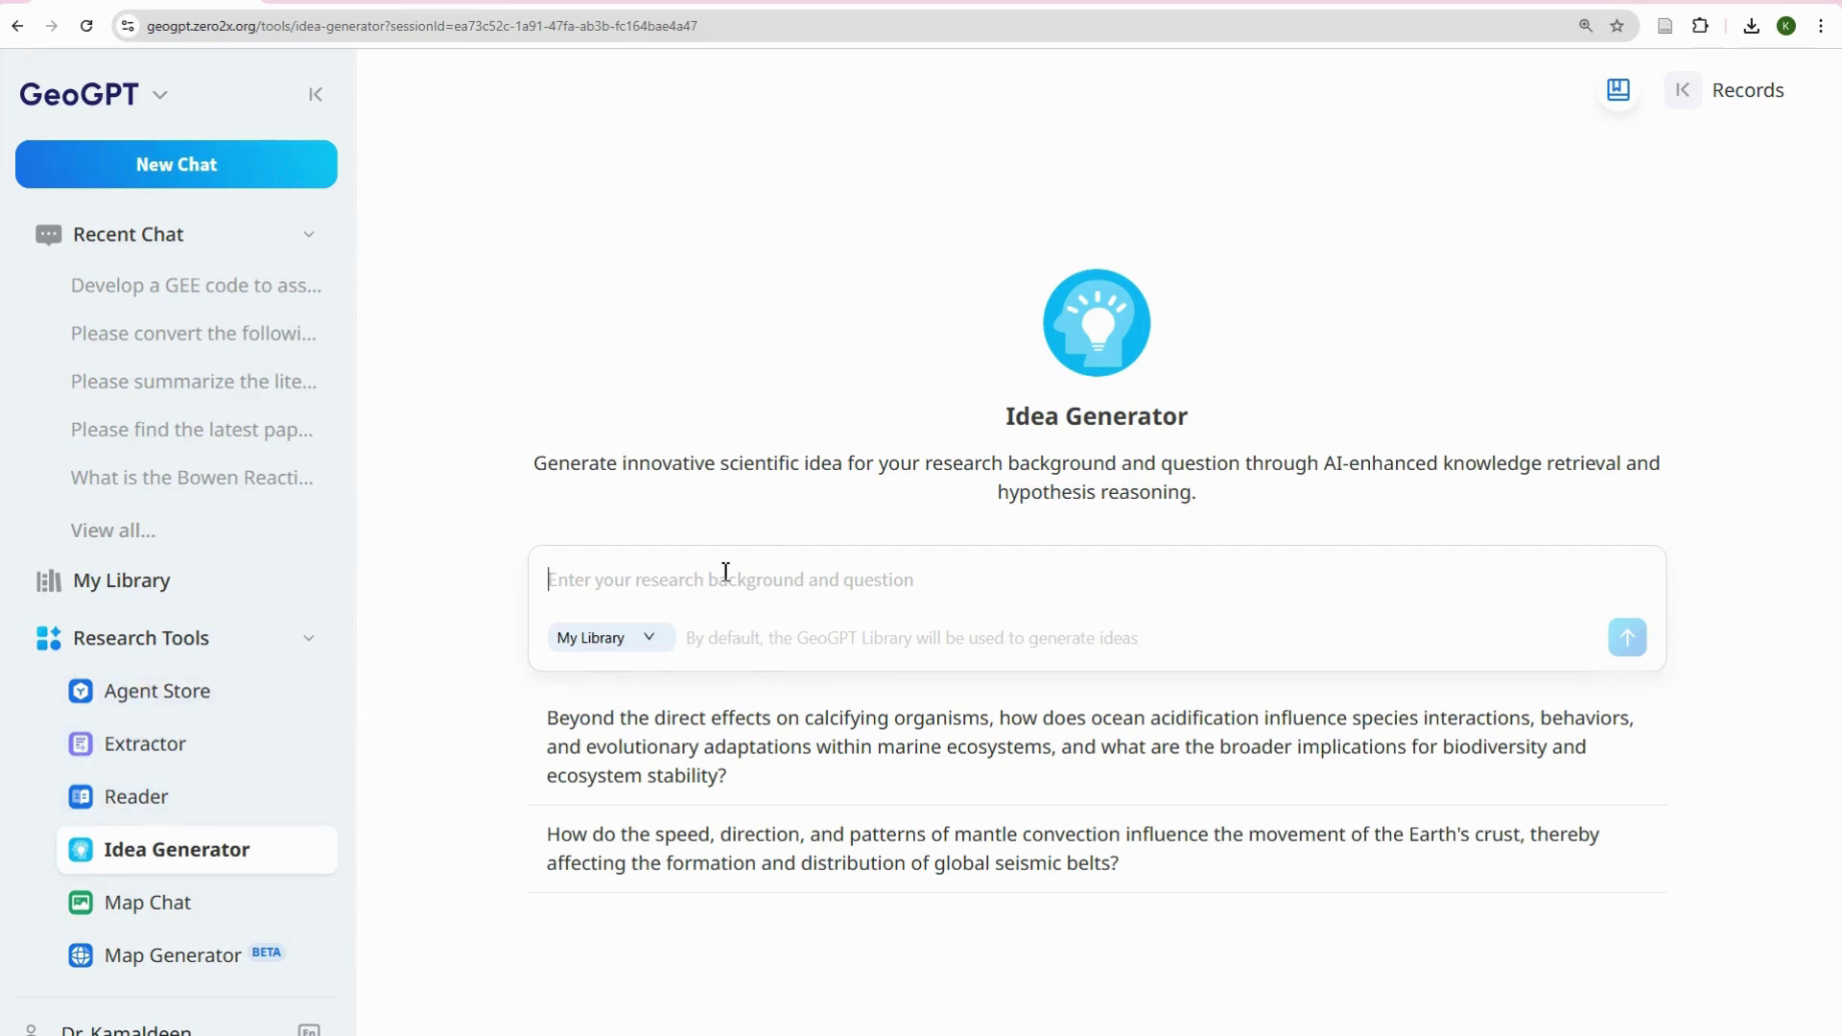
# - Ask the Idea Generator about 'Geothermal energy in continental rift zones'
pyautogui.write('Geothermal e')
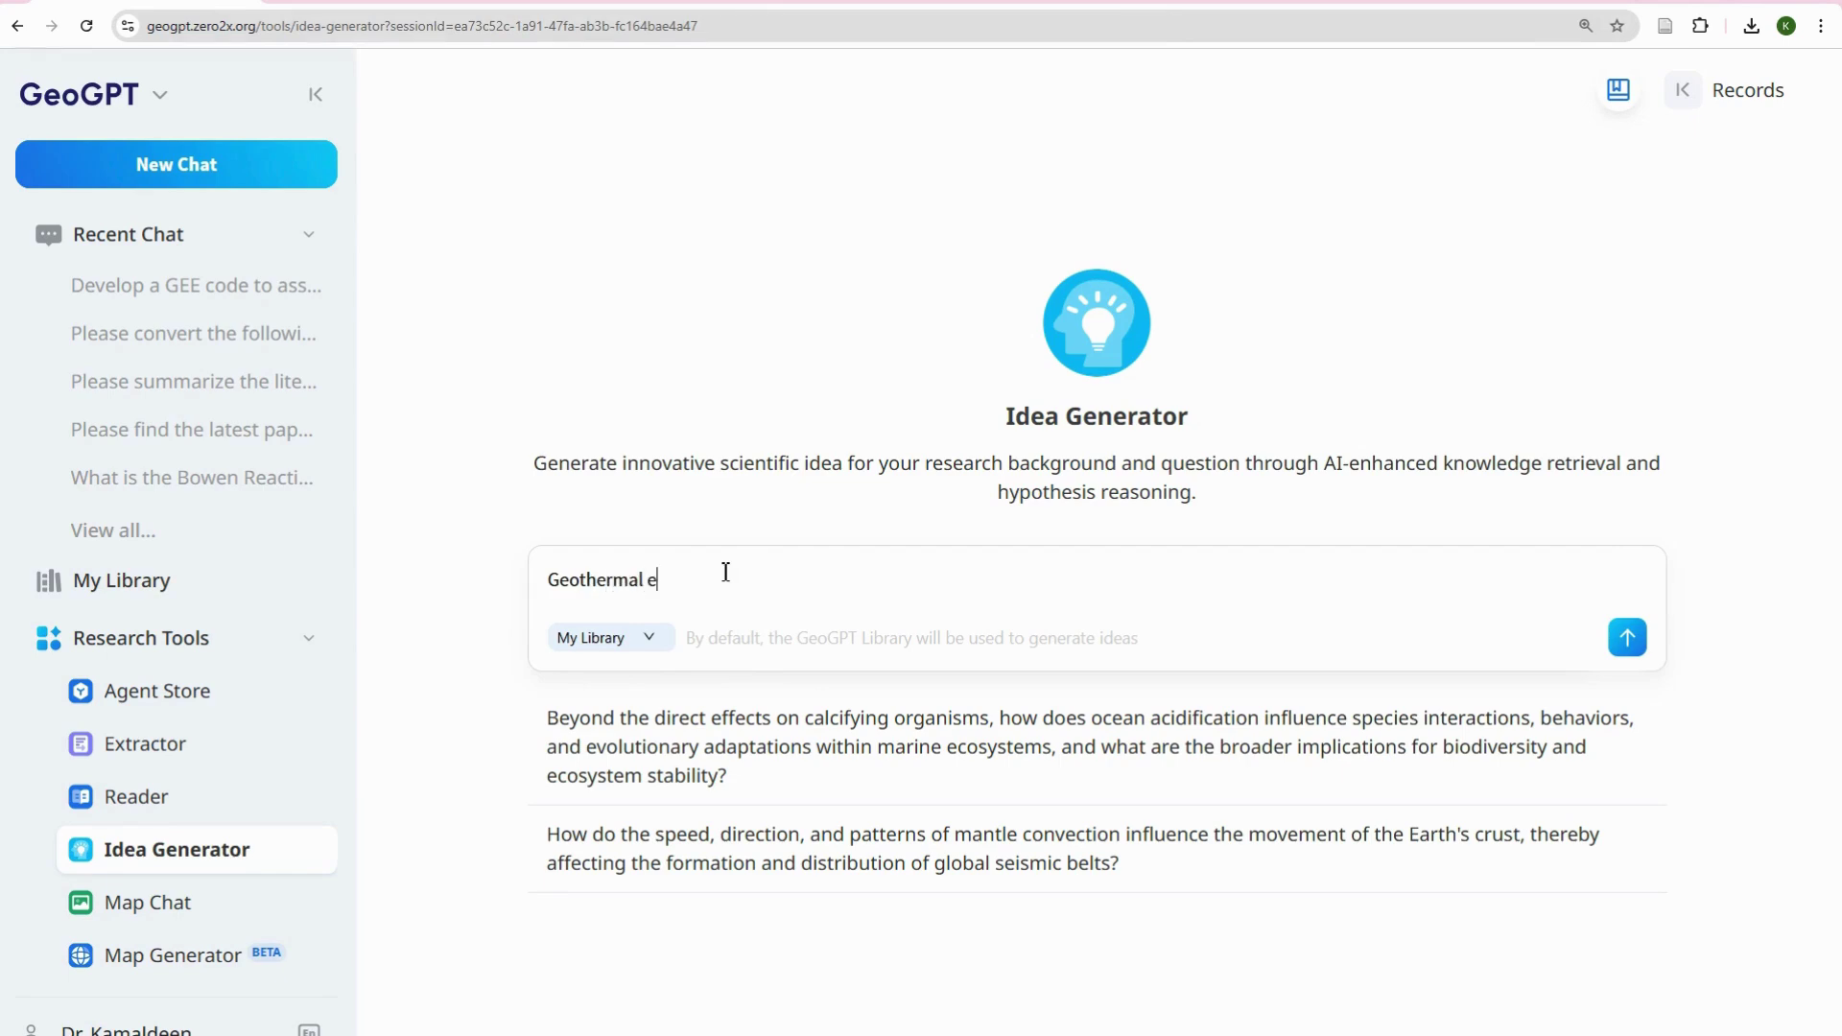
pyautogui.write('nery in')
pyautogui.press('BackSpace')
pyautogui.write('gy continental rift ')
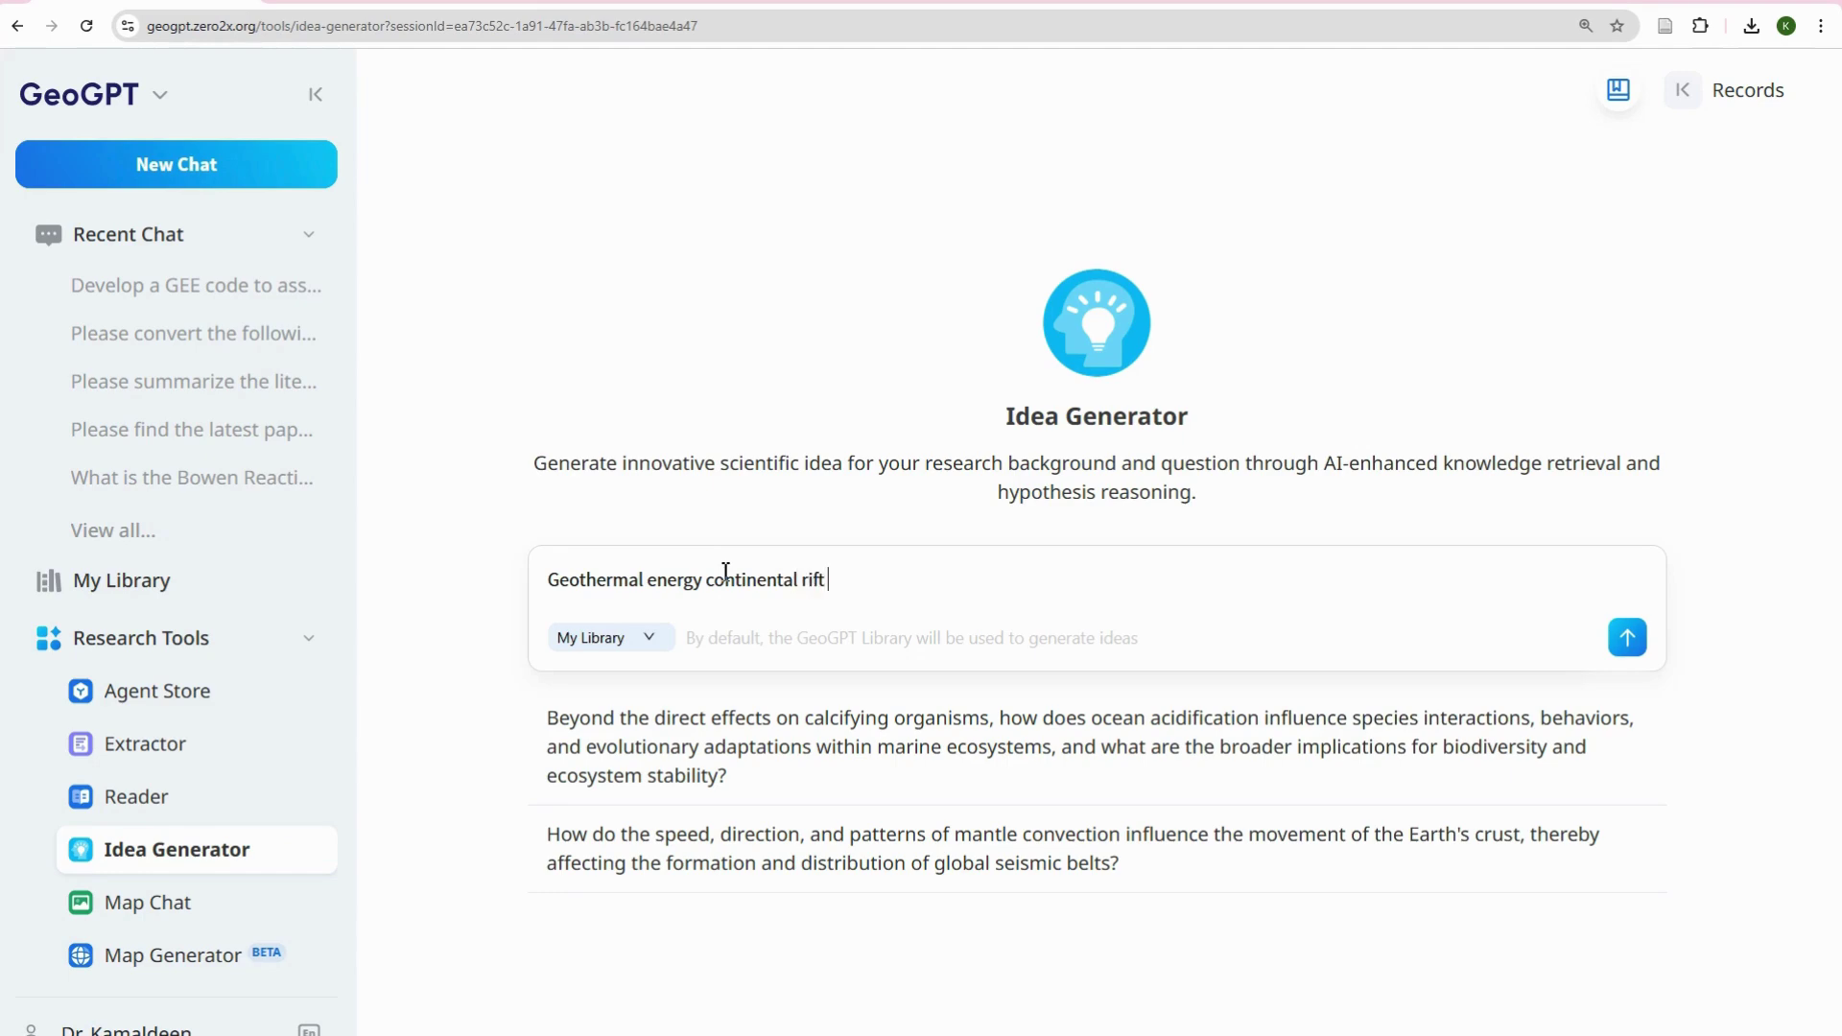
pyautogui.write('zones')
pyautogui.press('Return')
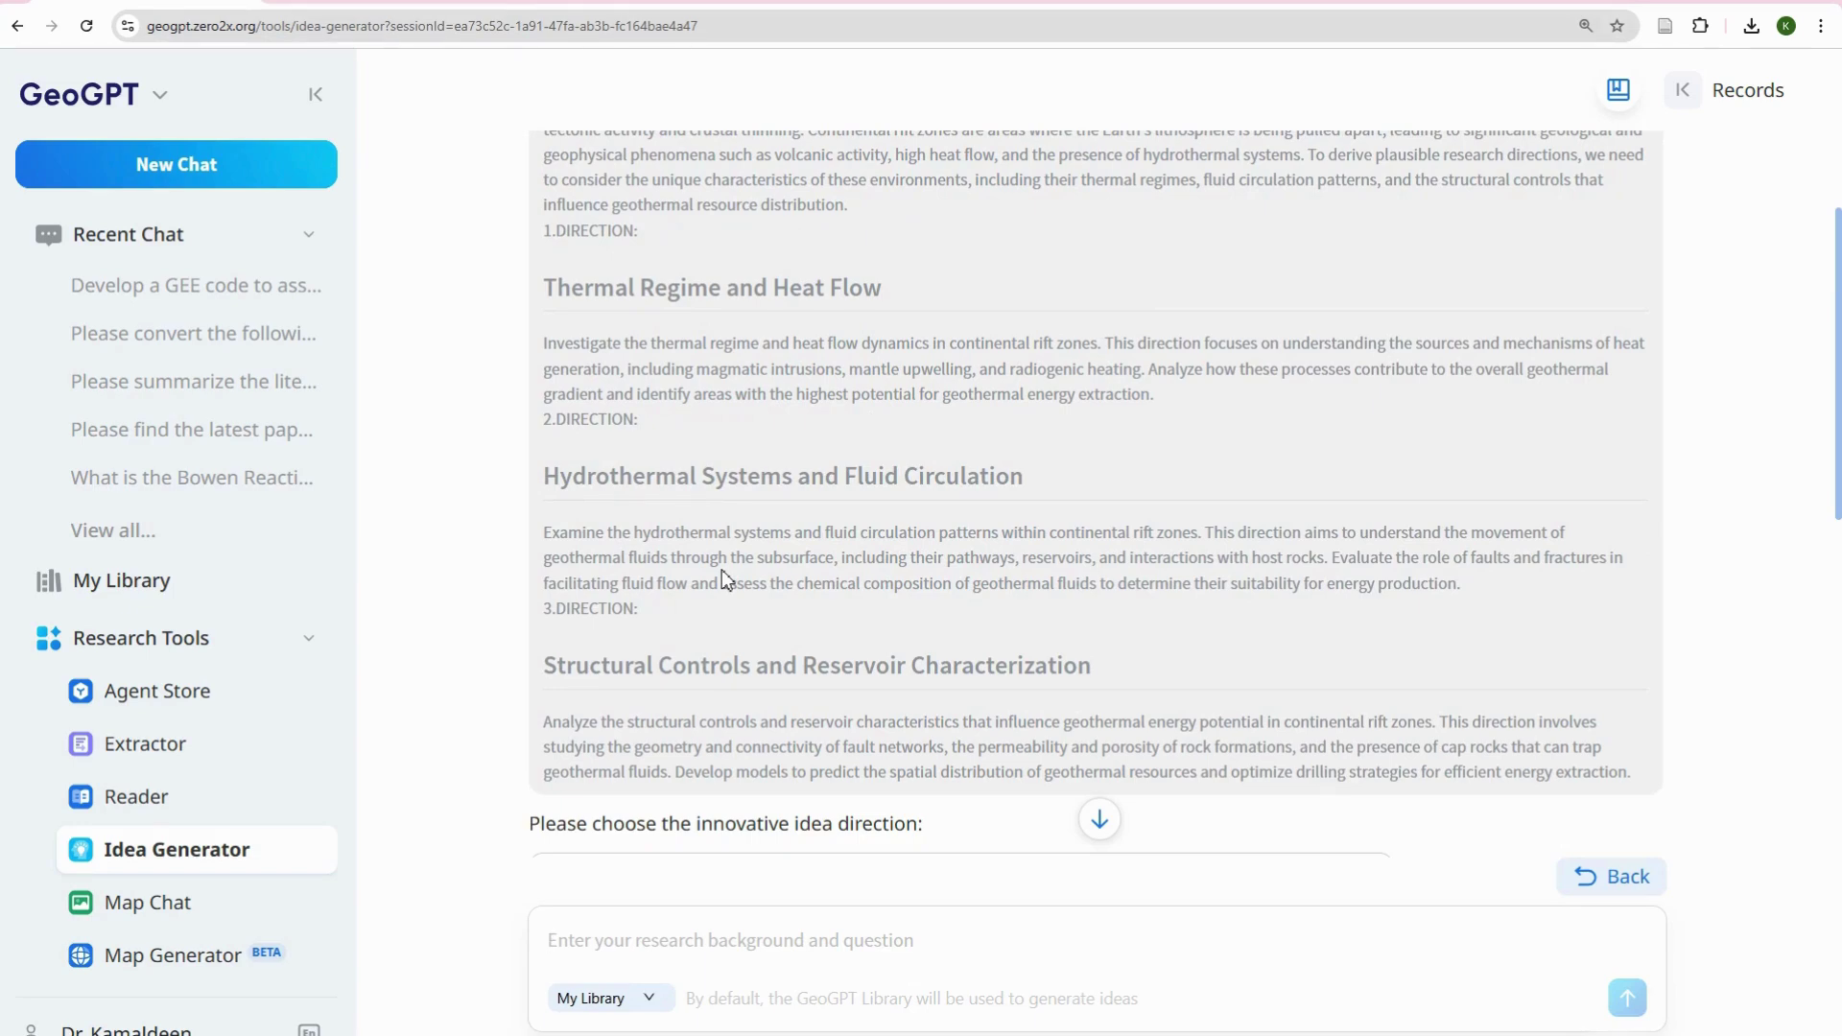
# - Pick Hydrothermal Systems and Fluid Circulation from the proposed research directions
pyautogui.scroll(-5, 775, 595)
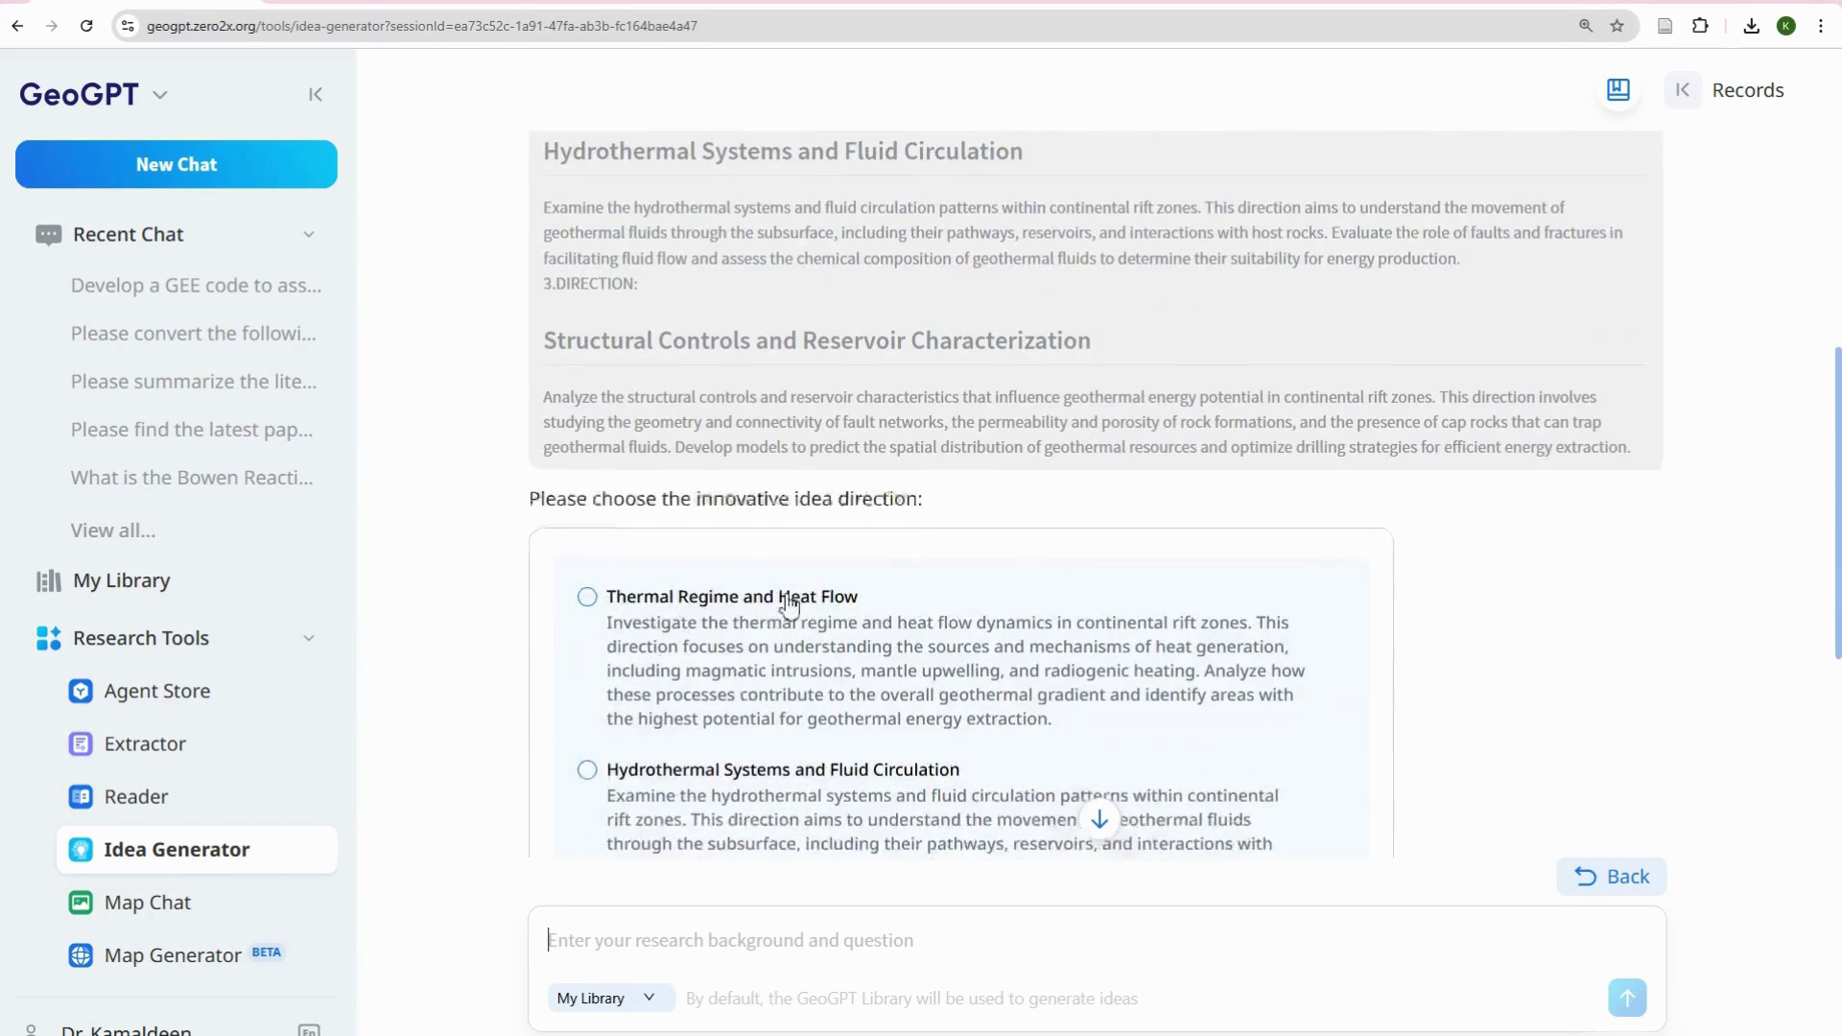
pyautogui.scroll(-3, 825, 614)
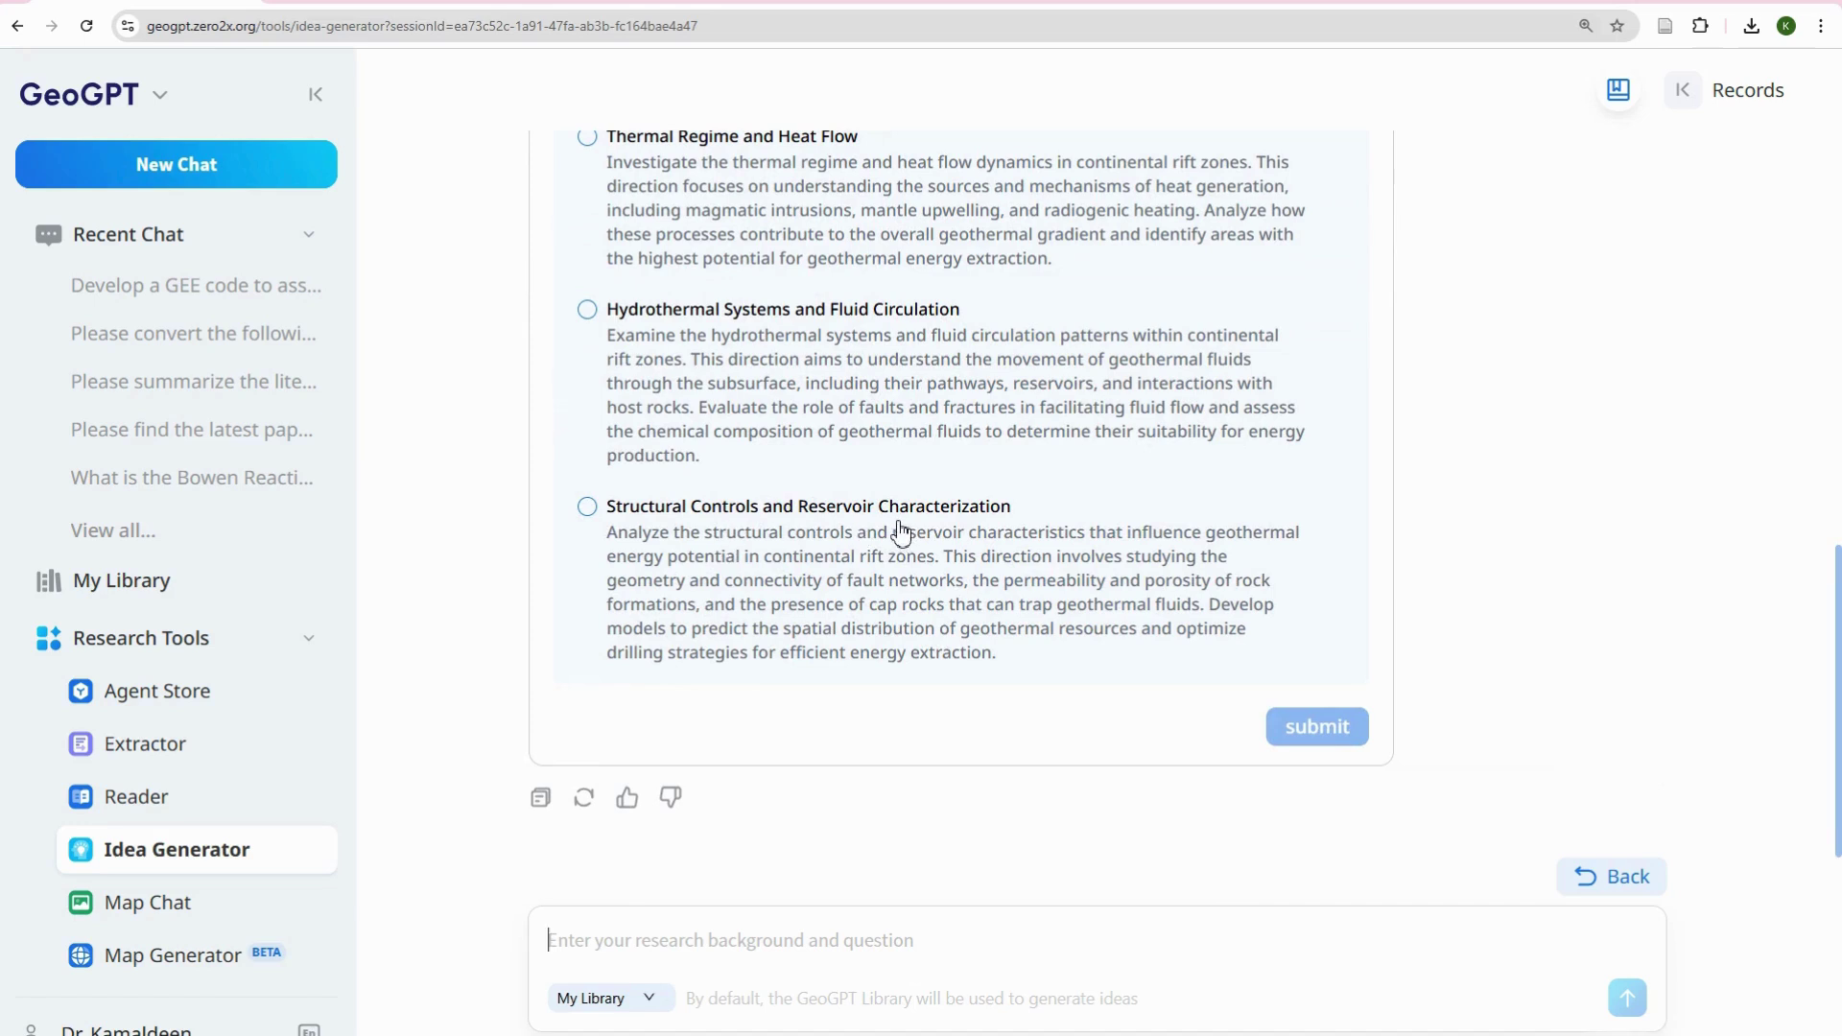
pyautogui.scroll(2, 921, 532)
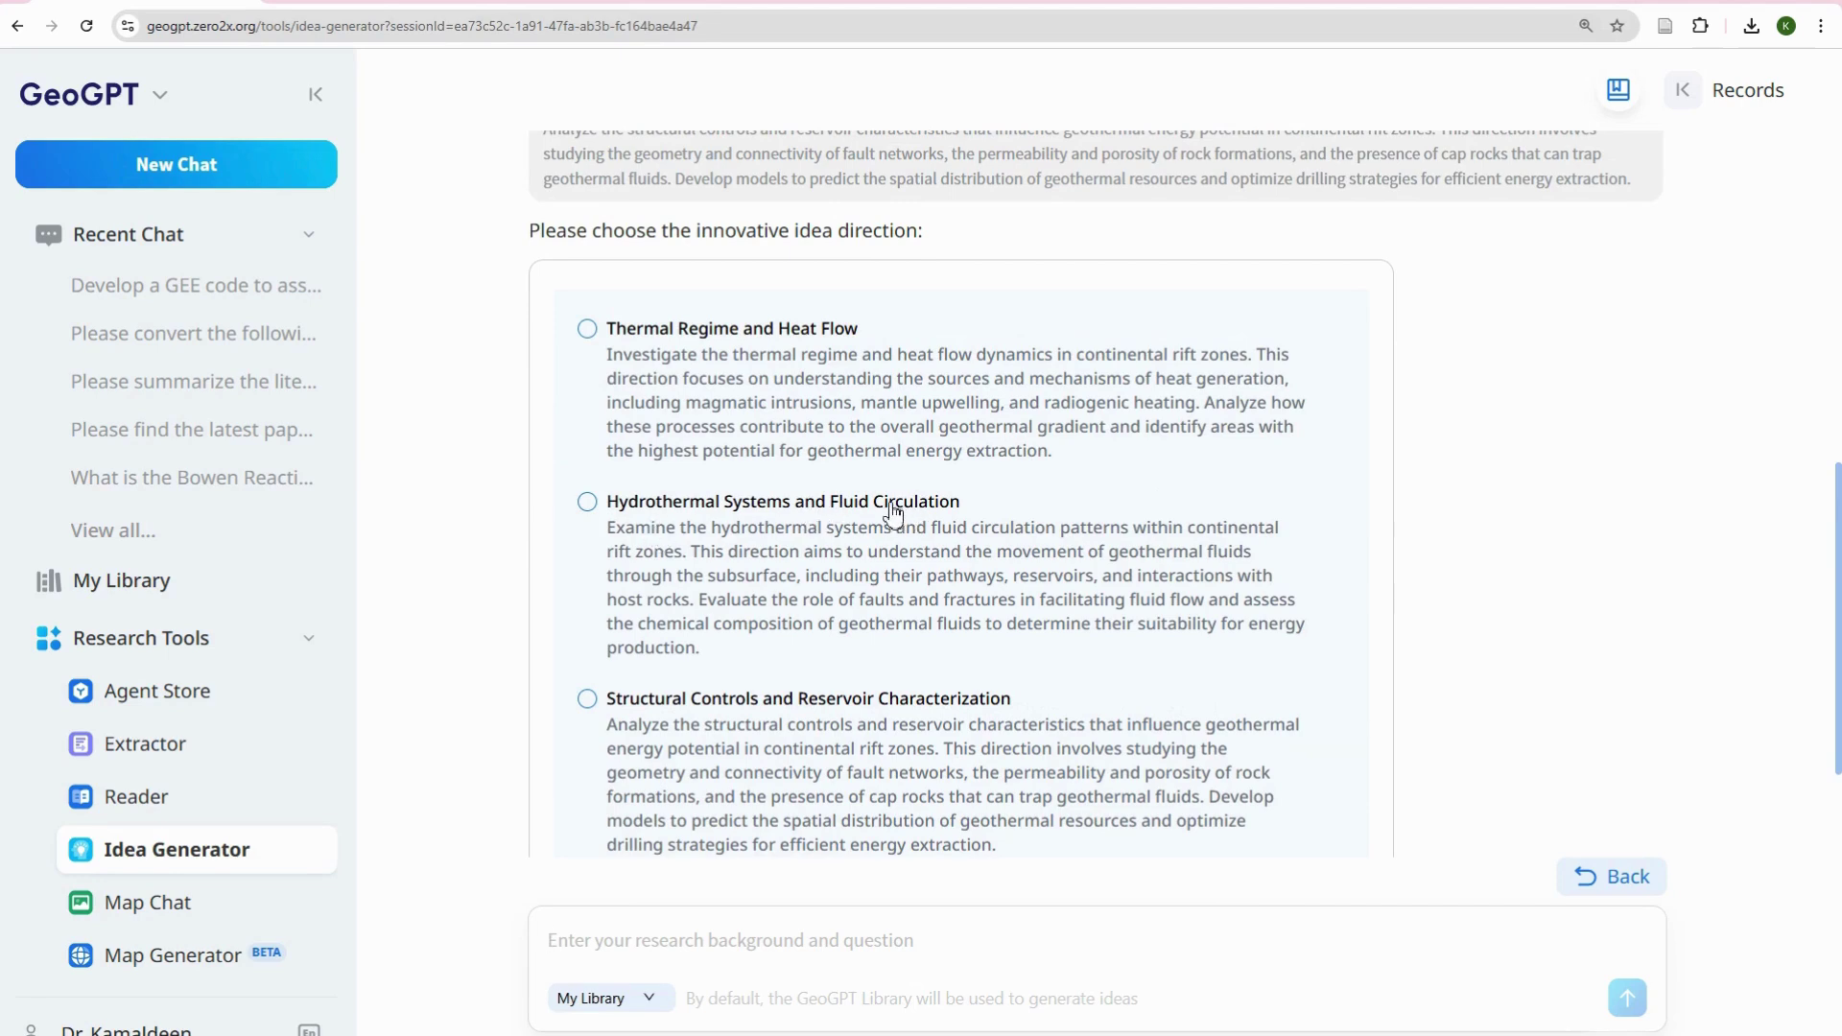
pyautogui.click(587, 502)
pyautogui.scroll(-1, 817, 641)
pyautogui.scroll(-3, 817, 641)
# - Submit the hydrothermal direction so the literature searches begin
pyautogui.click(1318, 729)
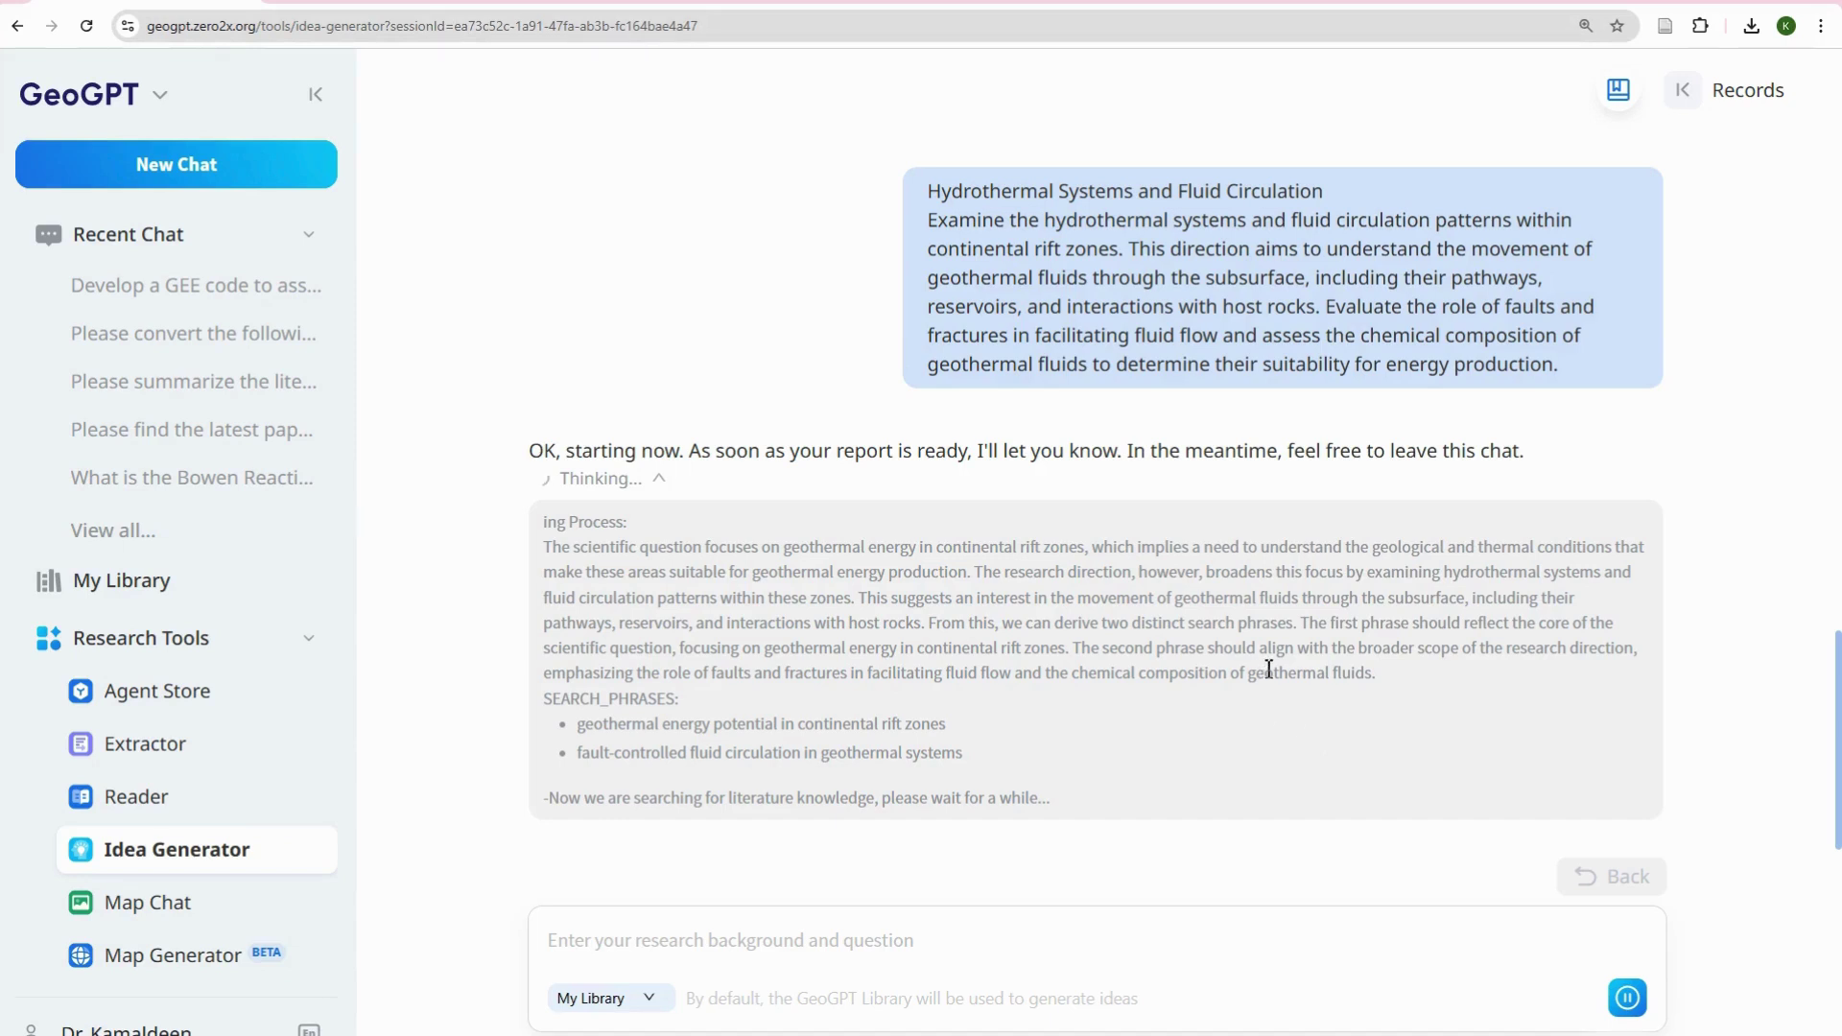
pyautogui.scroll(-1, 1266, 666)
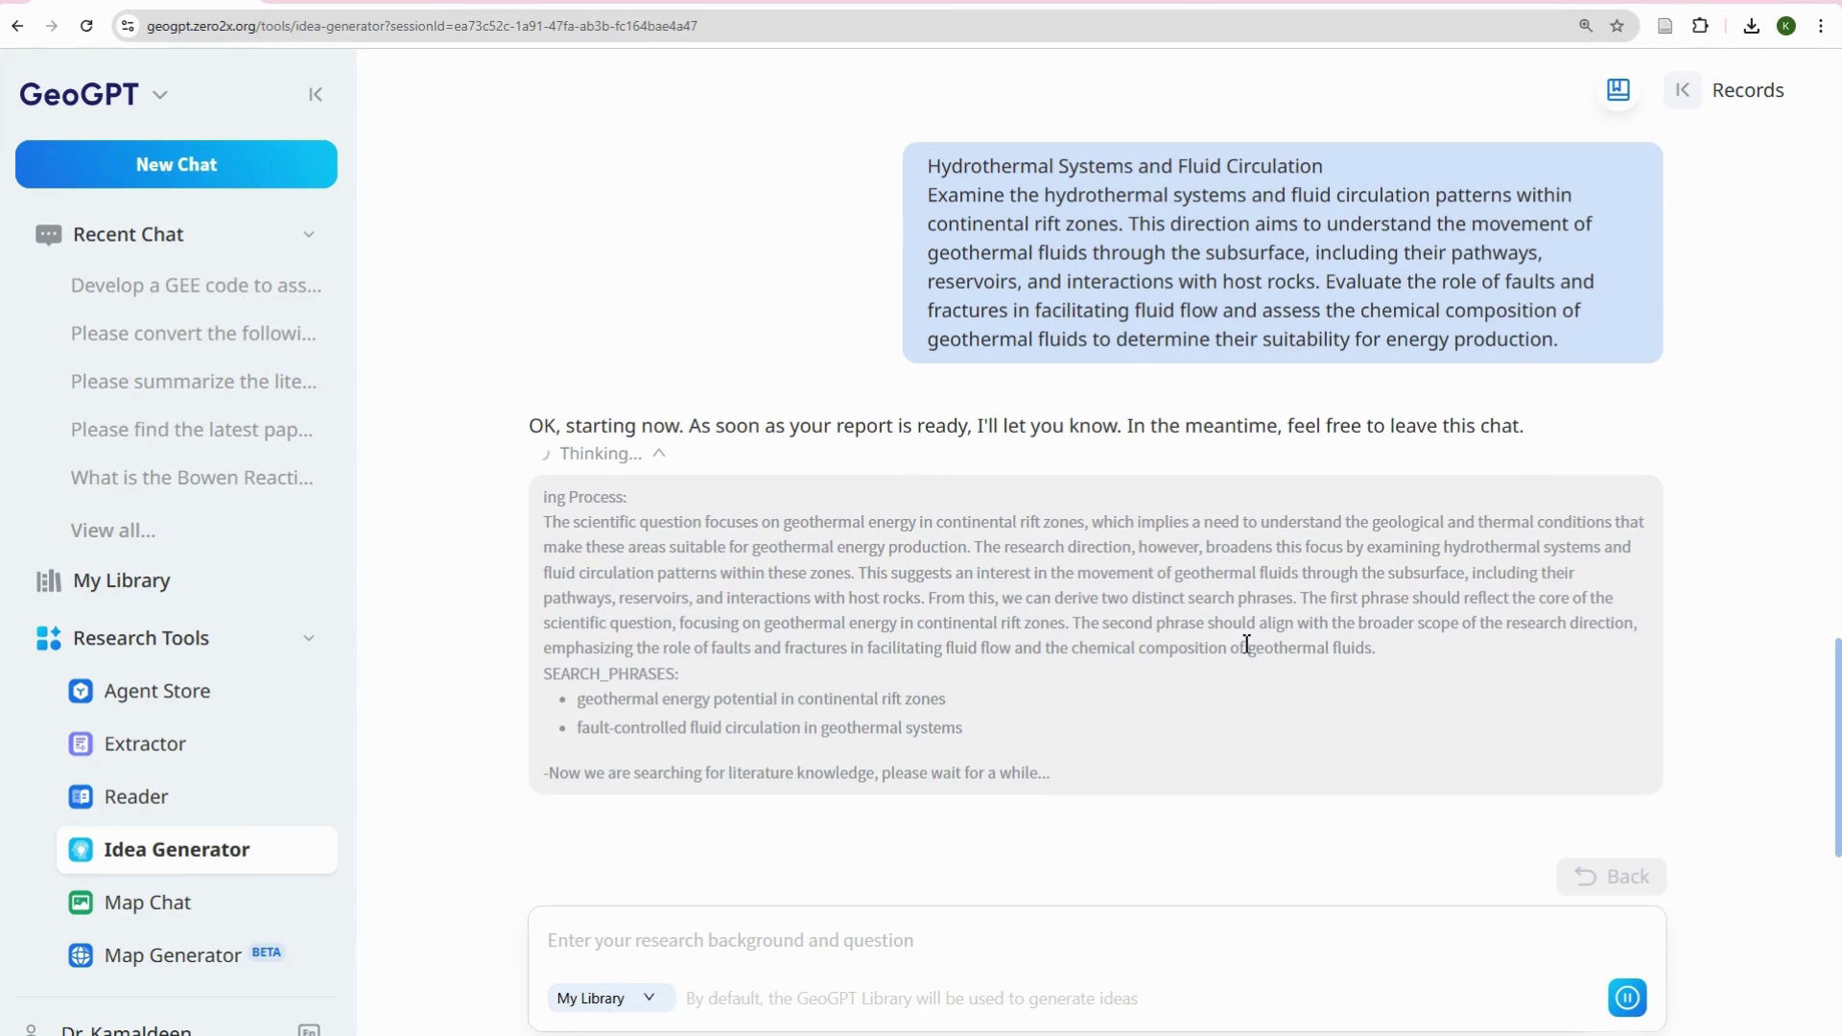